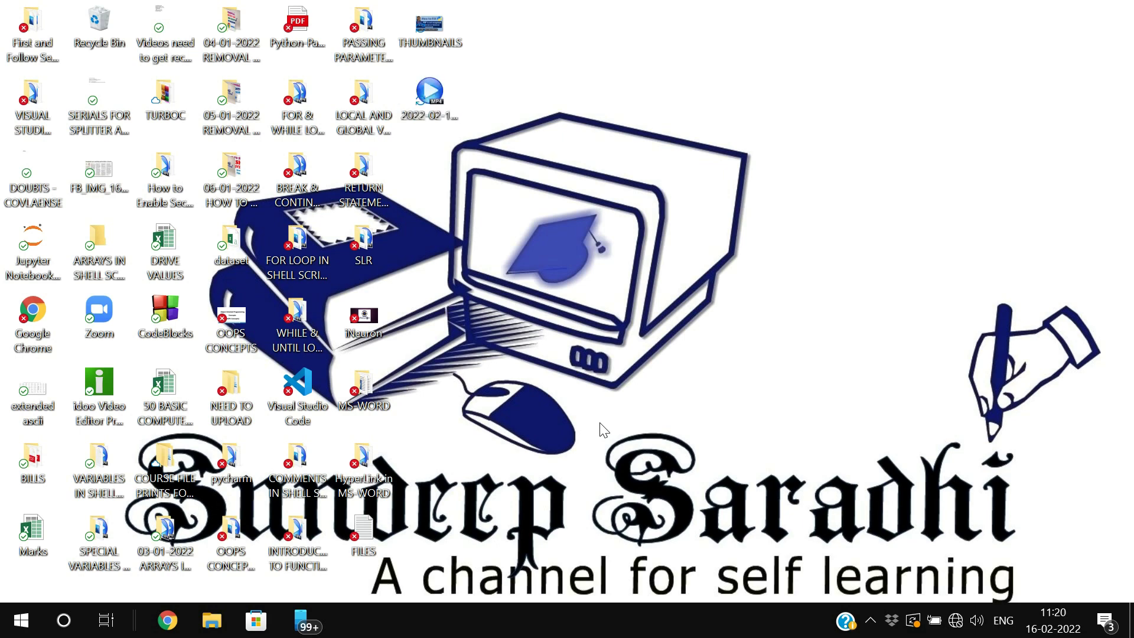
Launch Notepad from the Run box by entering 'notepad'
key(super+r)
text(notepad)
key(Return)
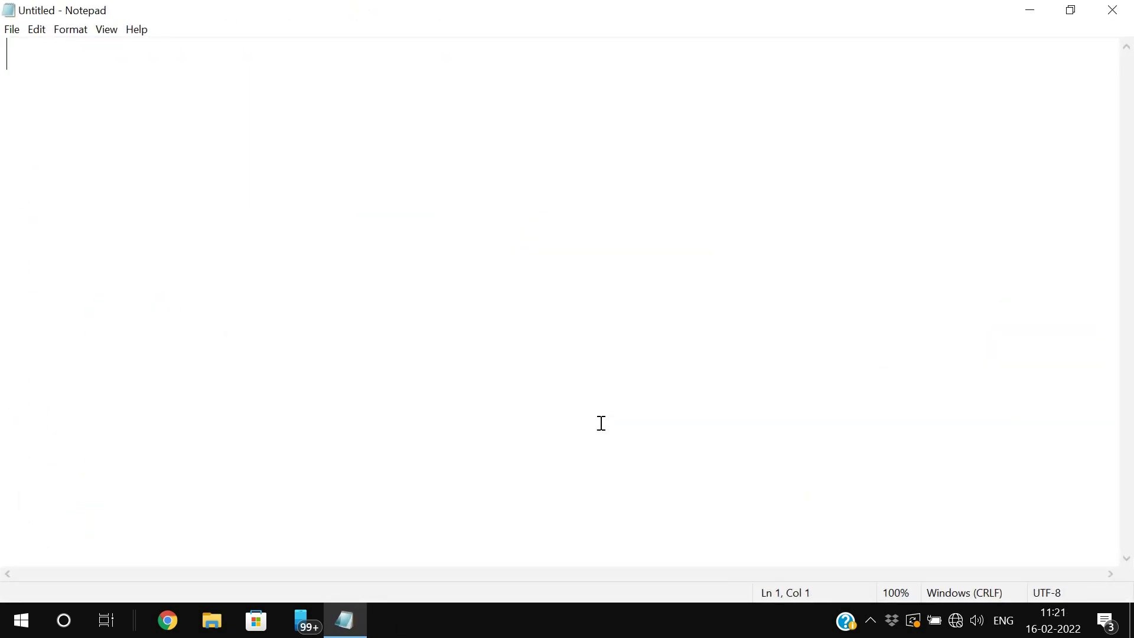
Type 'PIP is not Recognized as internal or external command' on line 1, fixing typos
text(PIP is not R)
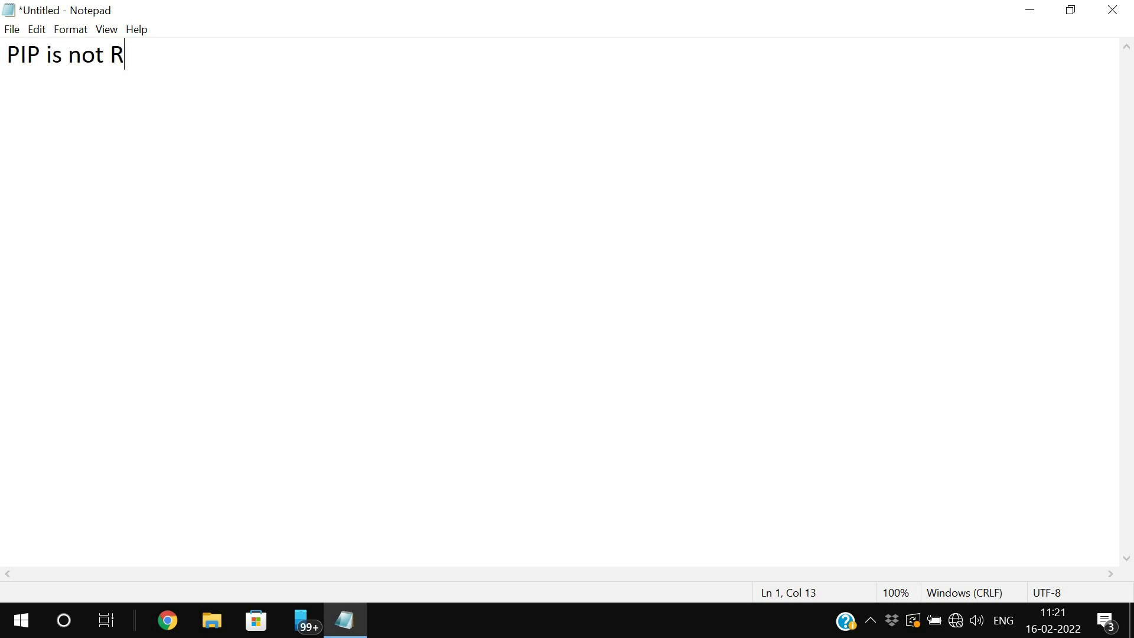
text(ecognzi)
key(BackSpace)
key(BackSpace)
text(ized ads)
key(BackSpace)
key(BackSpace)
text(s interna )
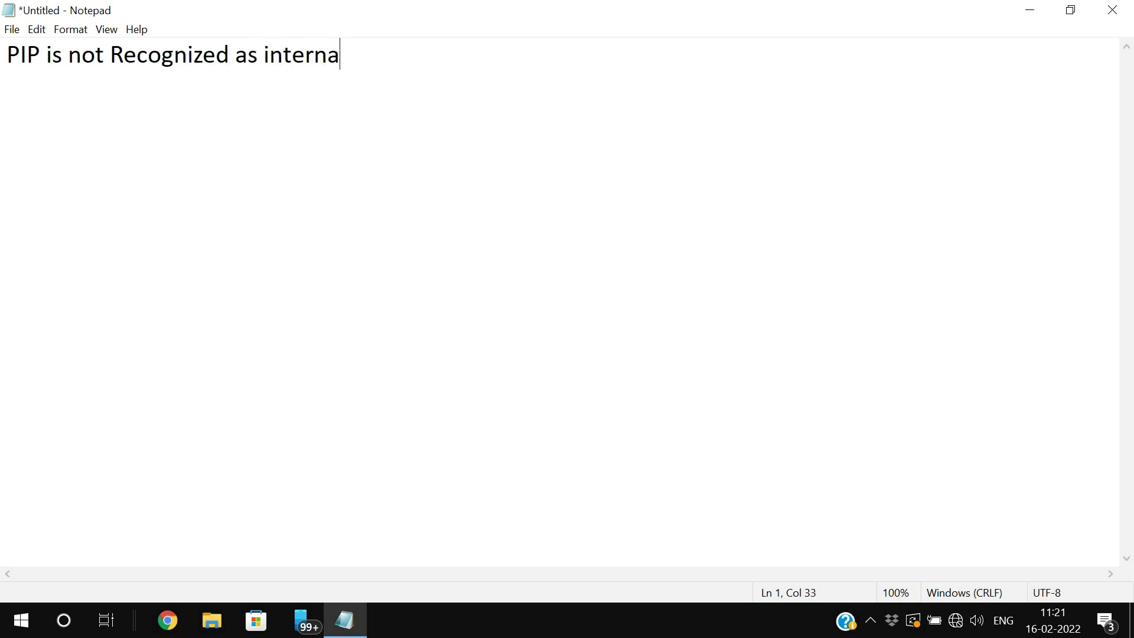
text(l or exter)
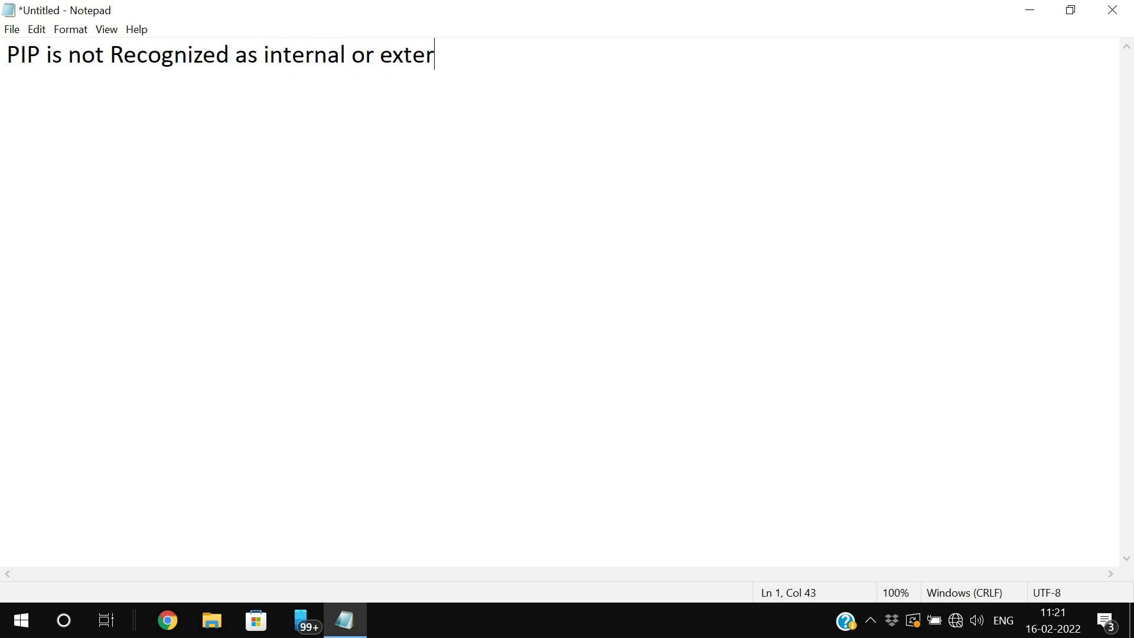
text(nal command)
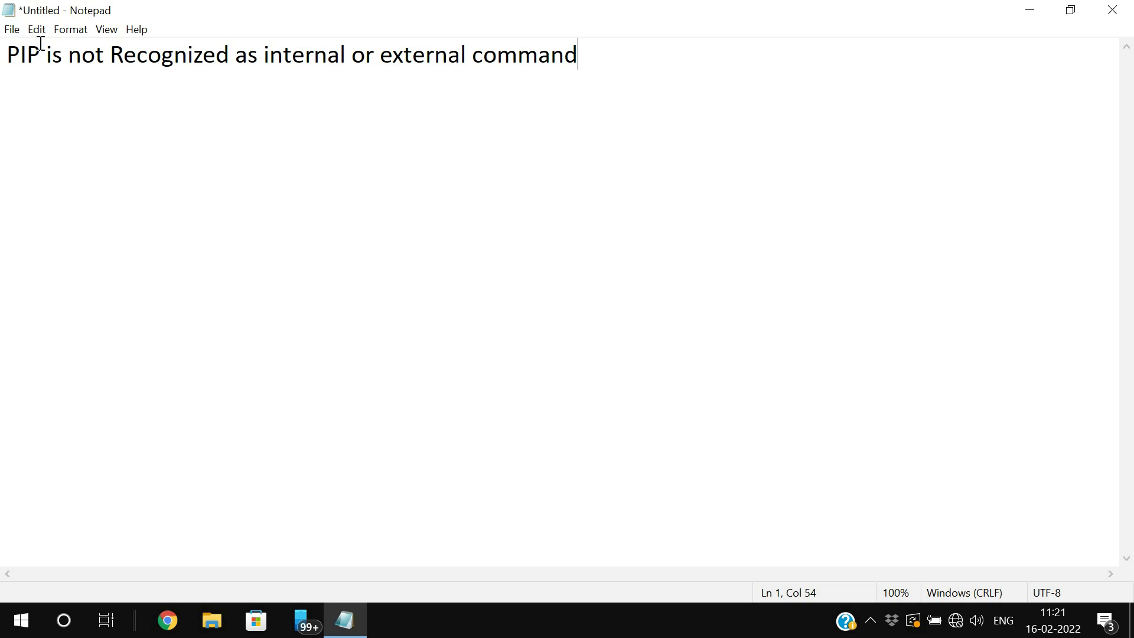
Highlight 'PIP', then the whole first line, clearing each selection afterwards
drag(41, 48, 5, 45)
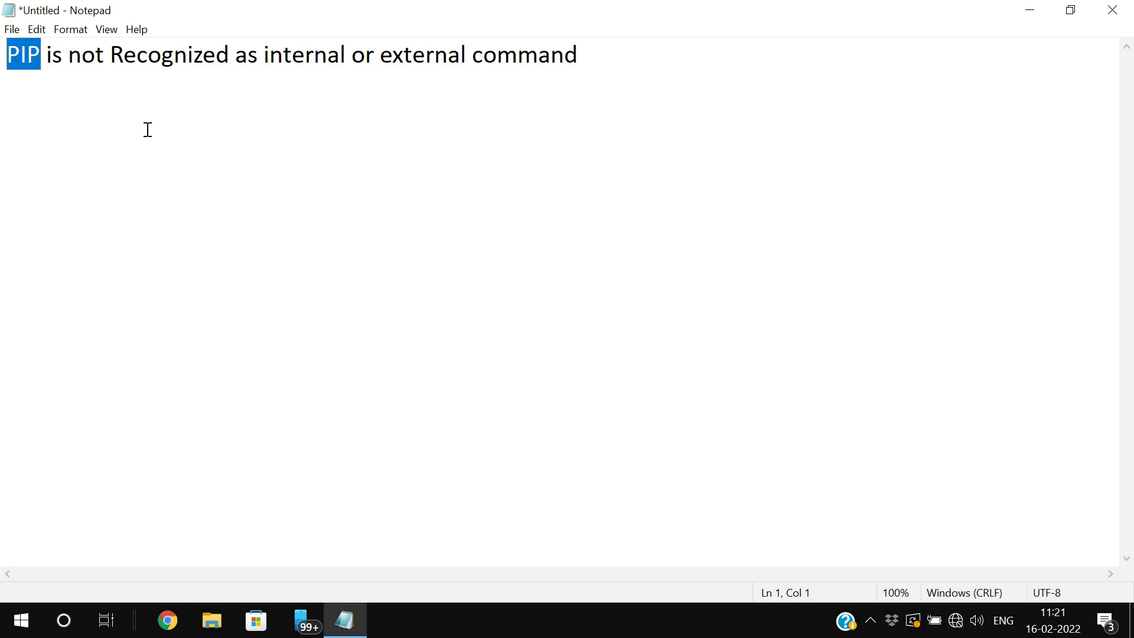
click(75, 81)
drag(10, 59, 581, 75)
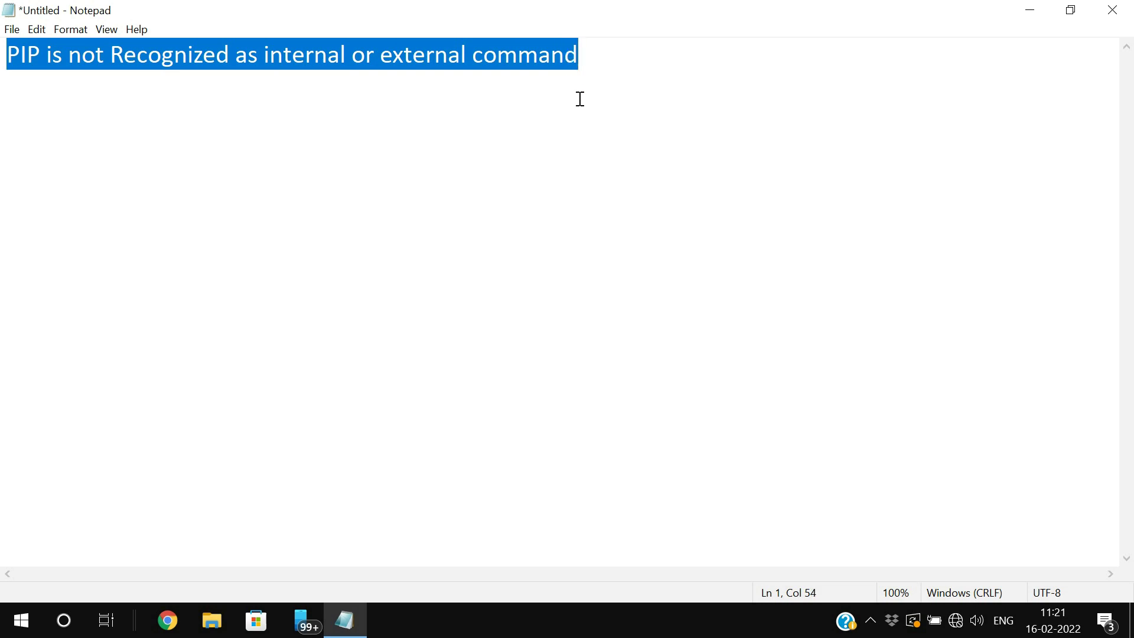
click(581, 99)
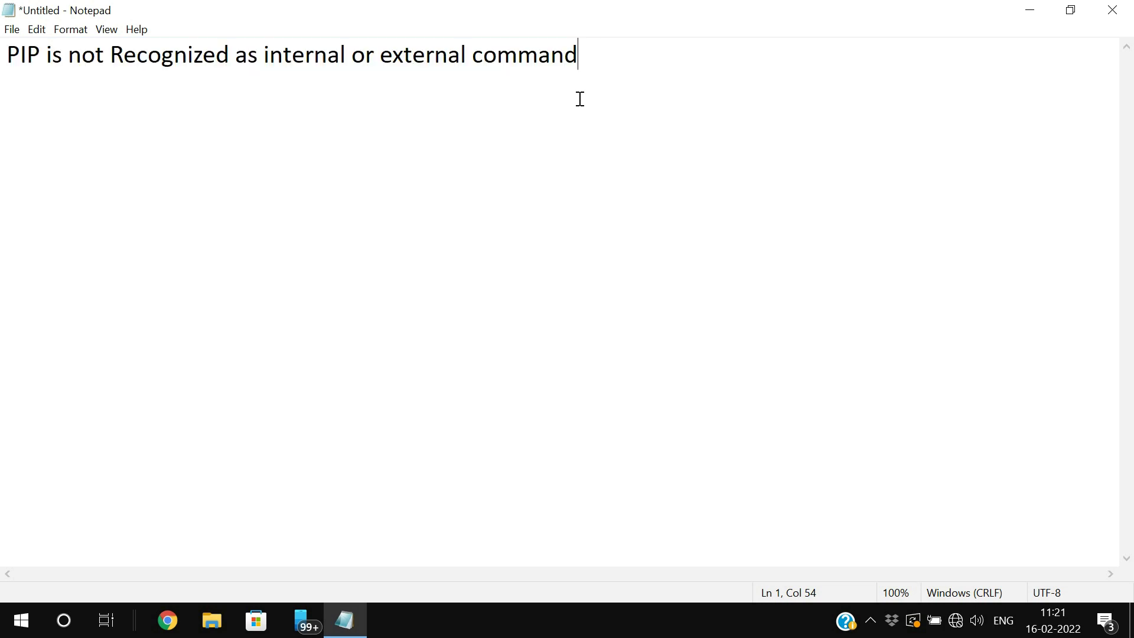
Below the error line, type 'IMPROPER SETTING OF PATH IN ENVIRONMENTAL VARIABLES', correcting misspellings
key(Return)
text(IMPOR)
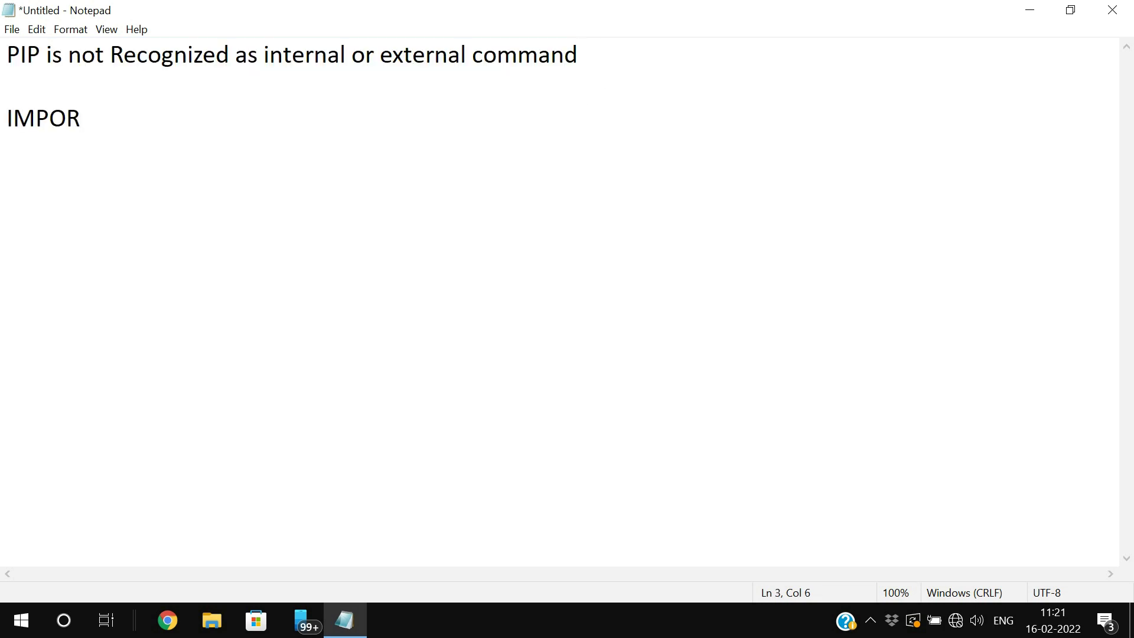
key(BackSpace)
key(BackSpace)
text(ROPER )
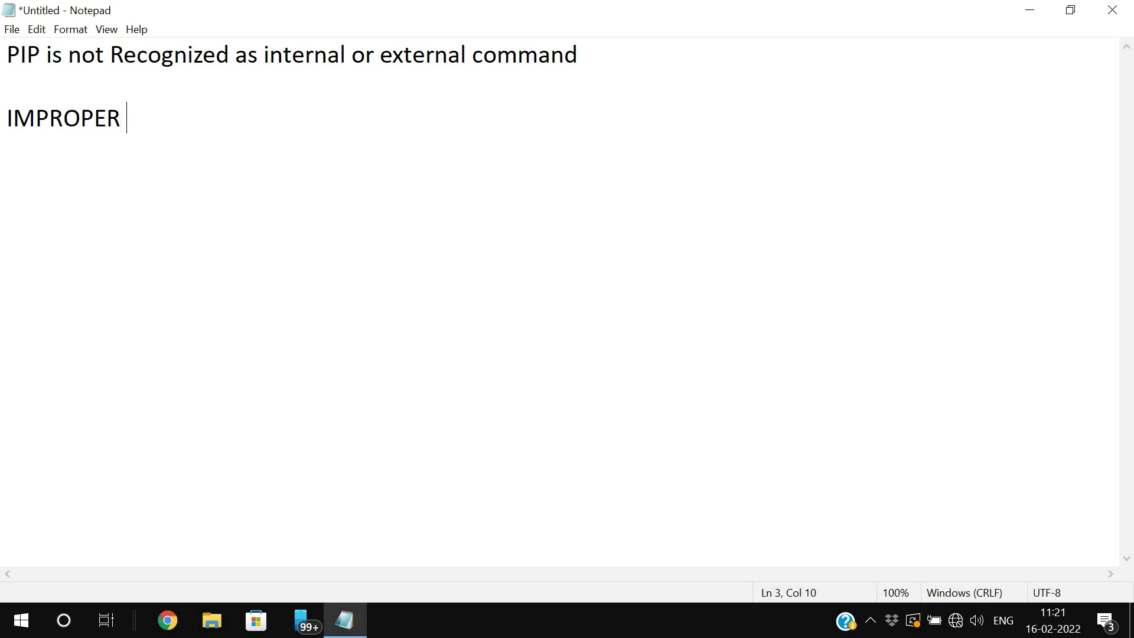
text(SETTING OF PA)
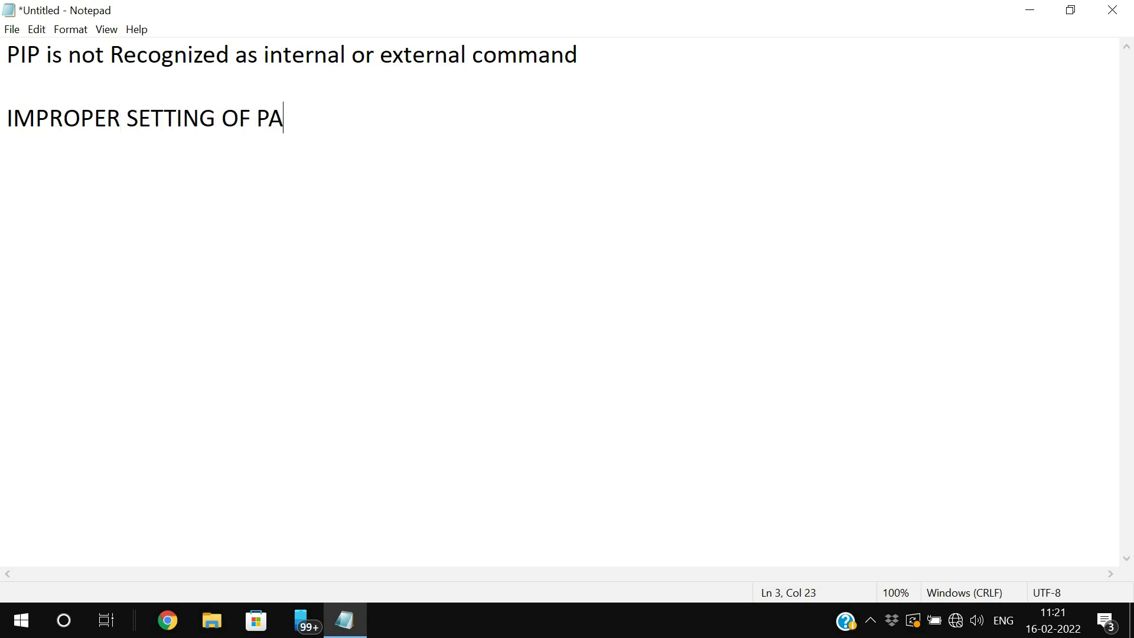
text(TH IN ENVI)
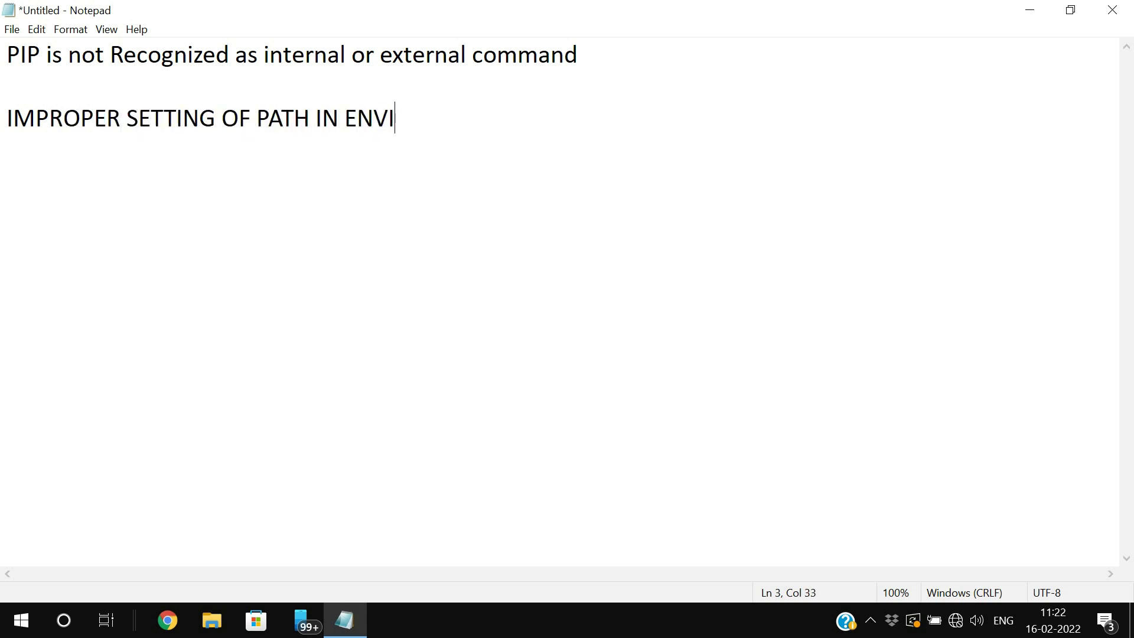
text(RONMENA)
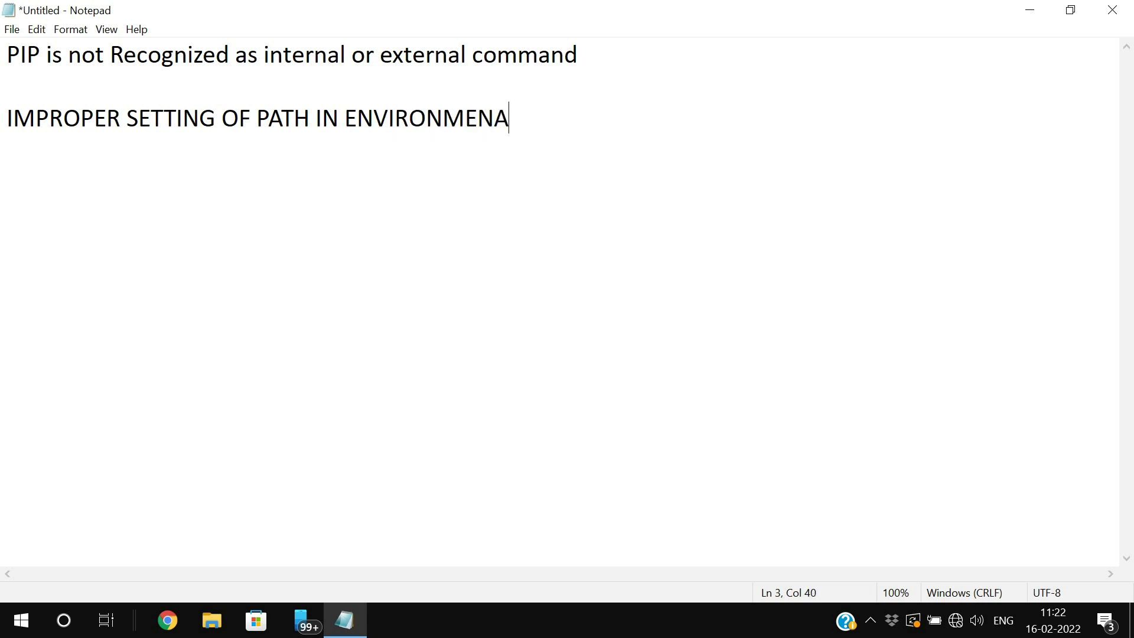
key(BackSpace)
text(A)
key(BackSpace)
text(RAL)
key(BackSpace)
key(BackSpace)
text(TAL VARIAB)
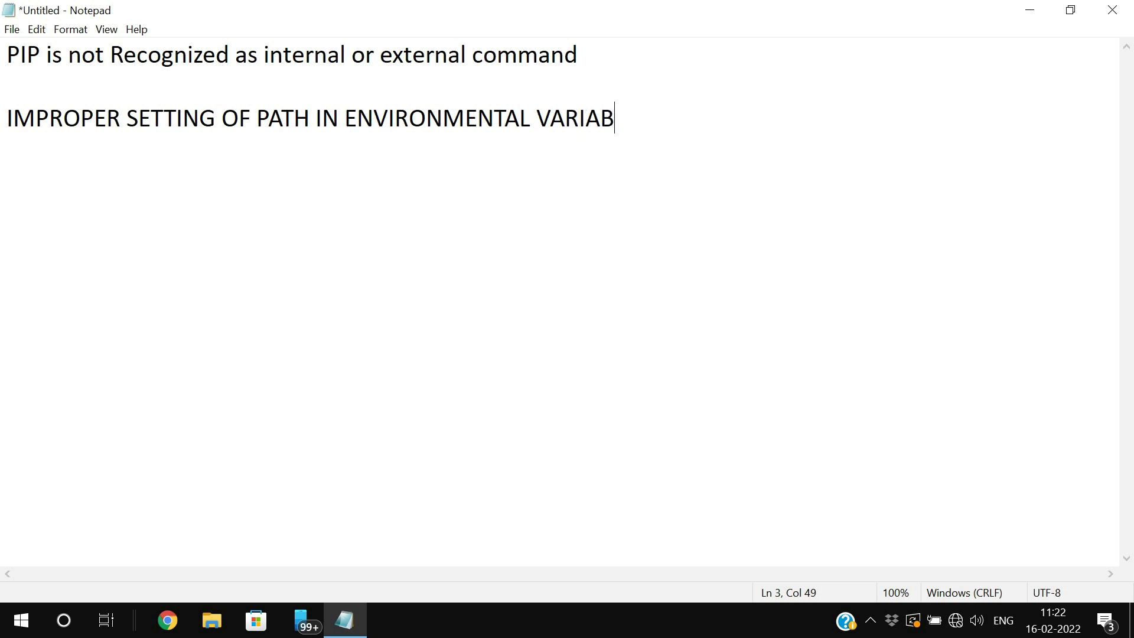
text(LES)
Minimize Notepad, open Command Prompt via Run, and confirm python starts before exiting it
click(1029, 10)
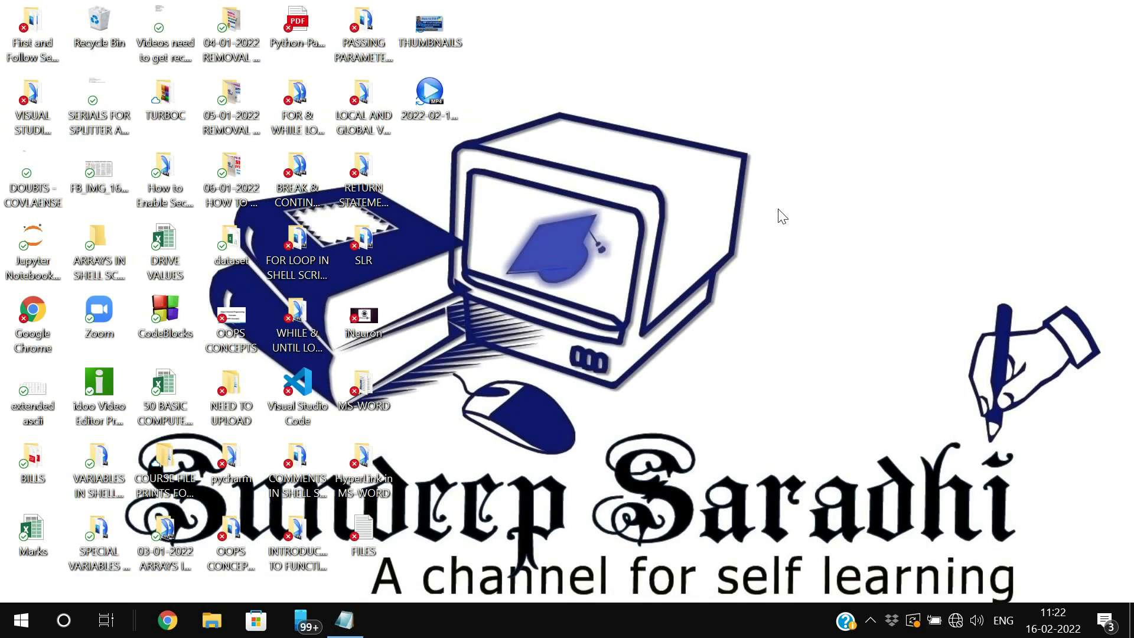
key(super+r)
text(CMD)
key(Return)
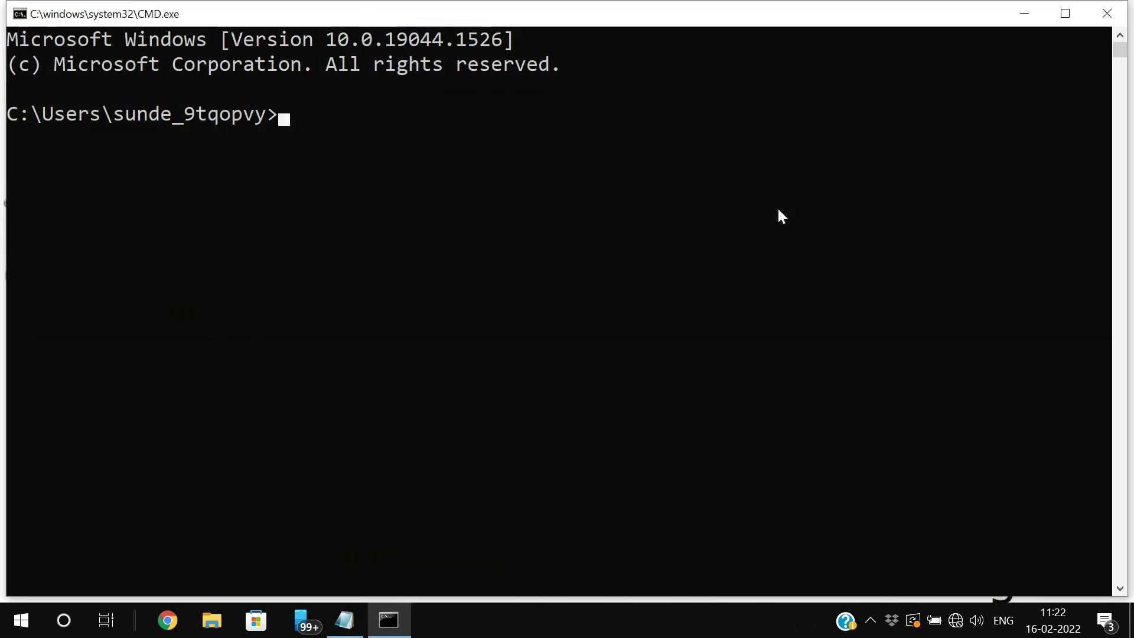
text(python)
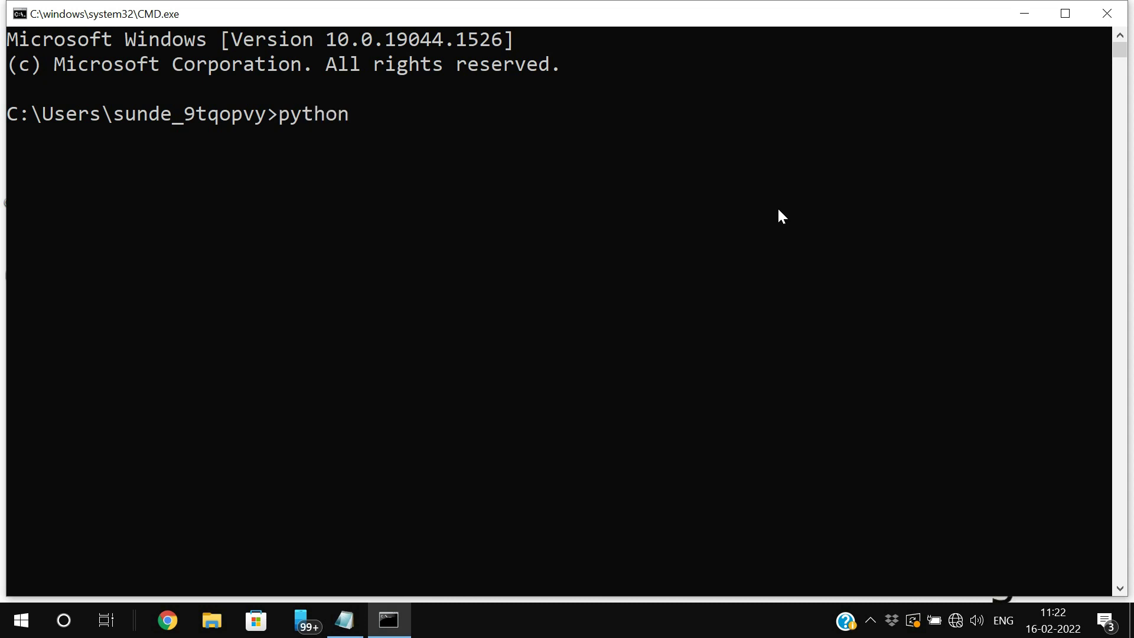
key(Return)
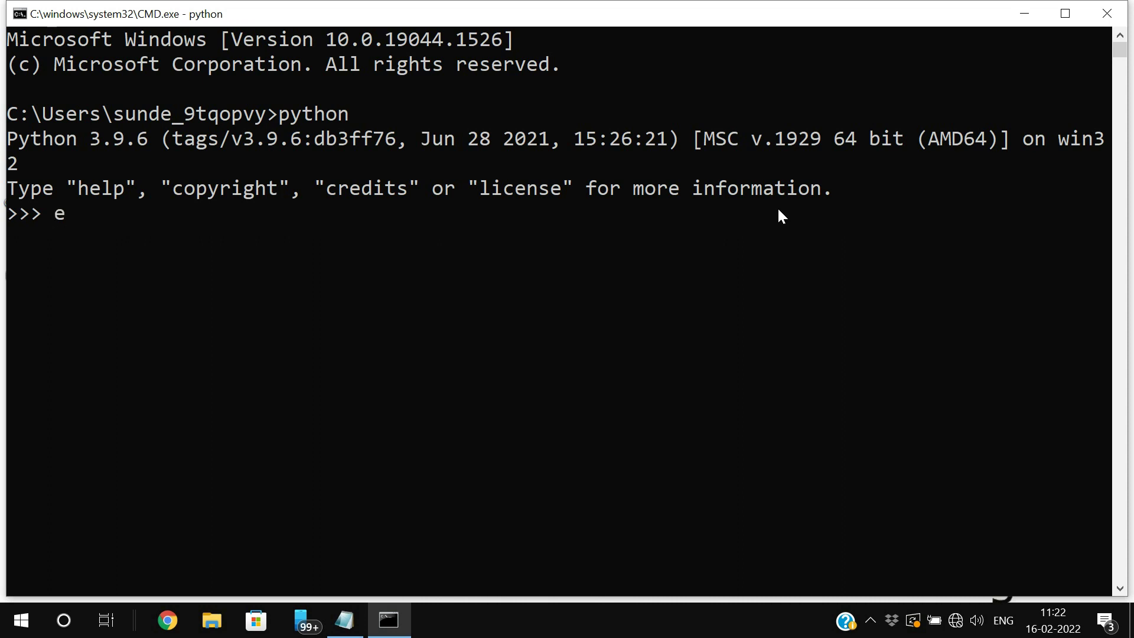
text(xit())
key(Return)
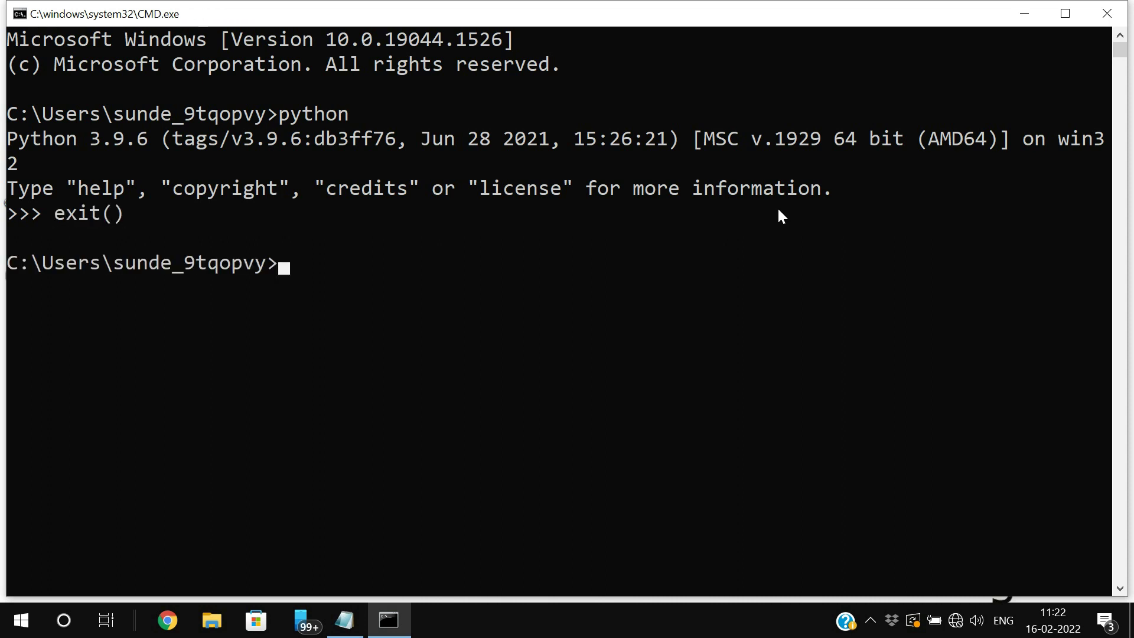
Run 'pip install numpy' and see it fail as not recognized
text(pip install n)
text(um[y)
key(BackSpace)
key(BackSpace)
text(py)
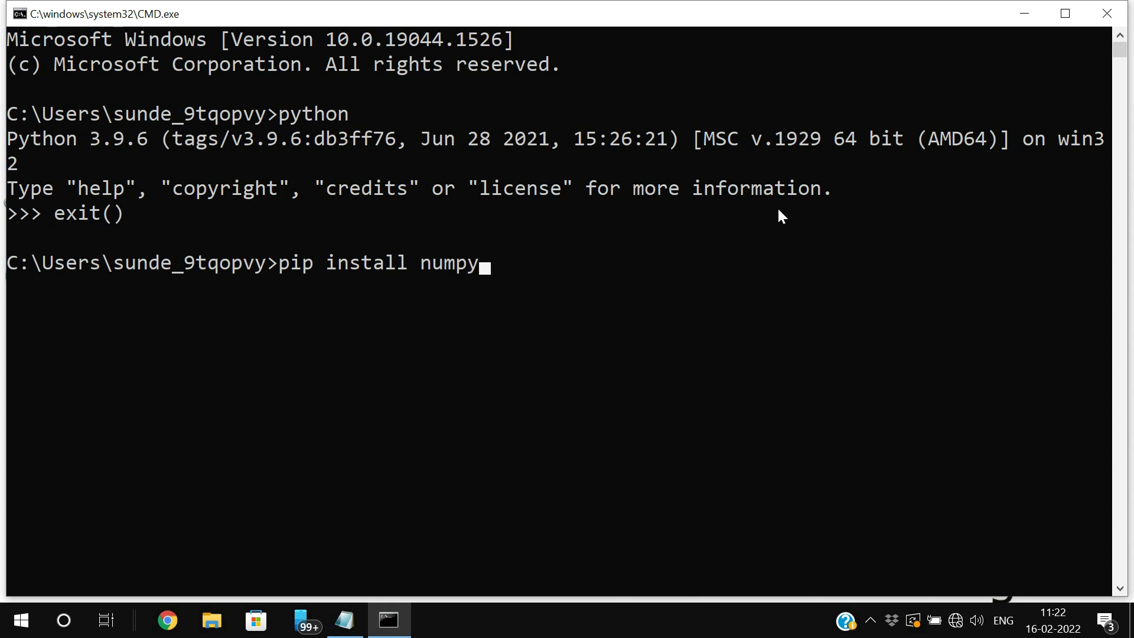
key(Return)
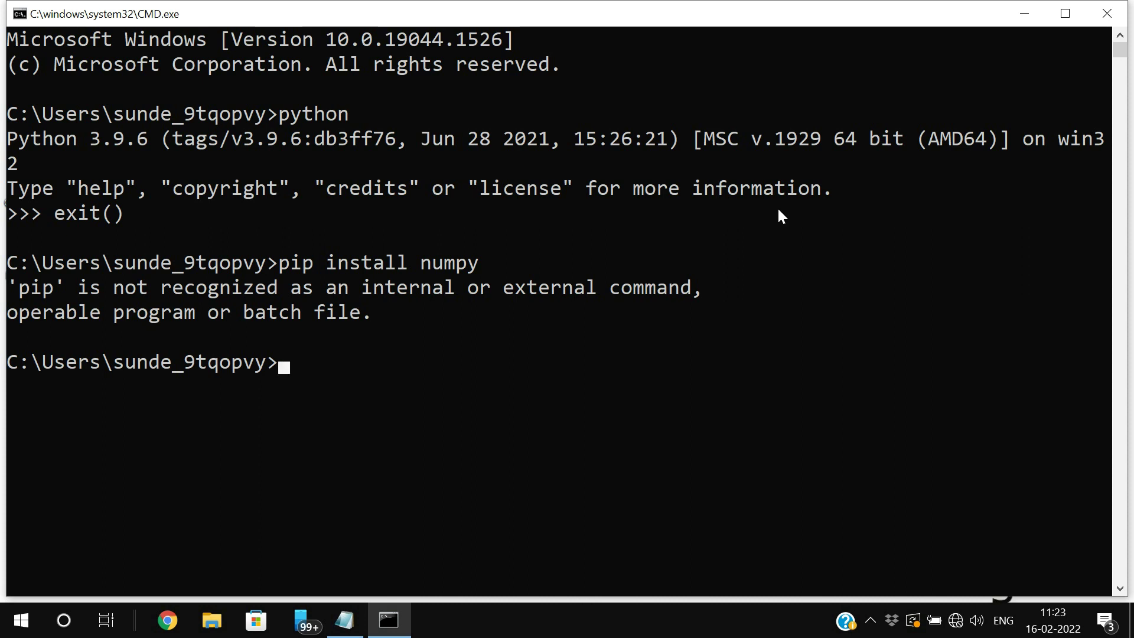
Reach Environment Variables from This PC's Properties via Advanced system settings
click(1024, 13)
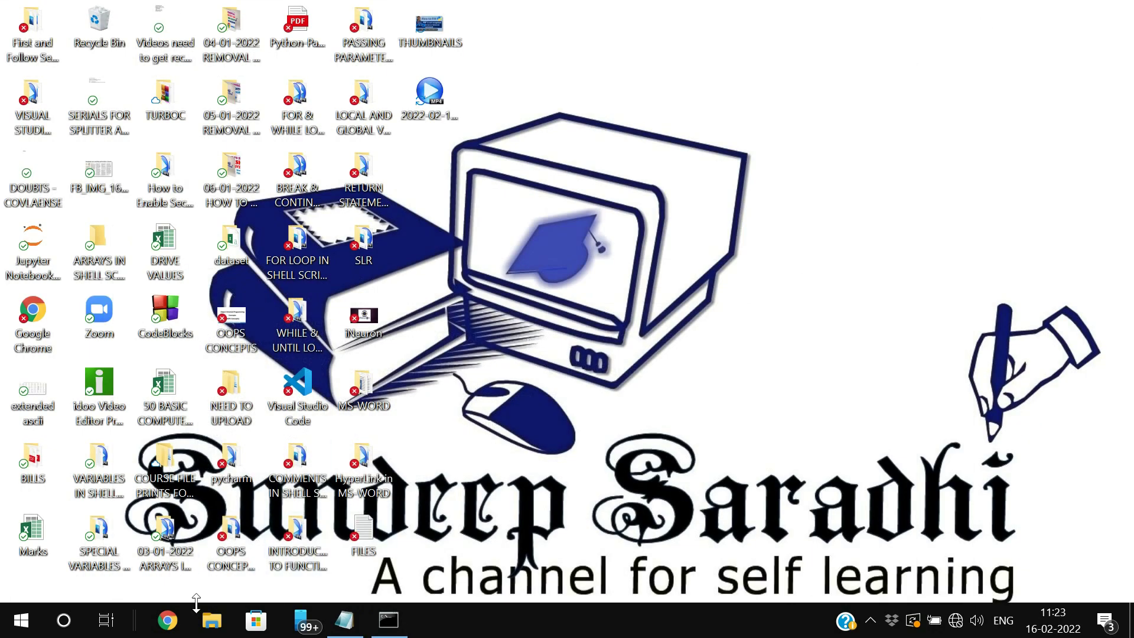
click(211, 619)
right_click(48, 458)
click(120, 444)
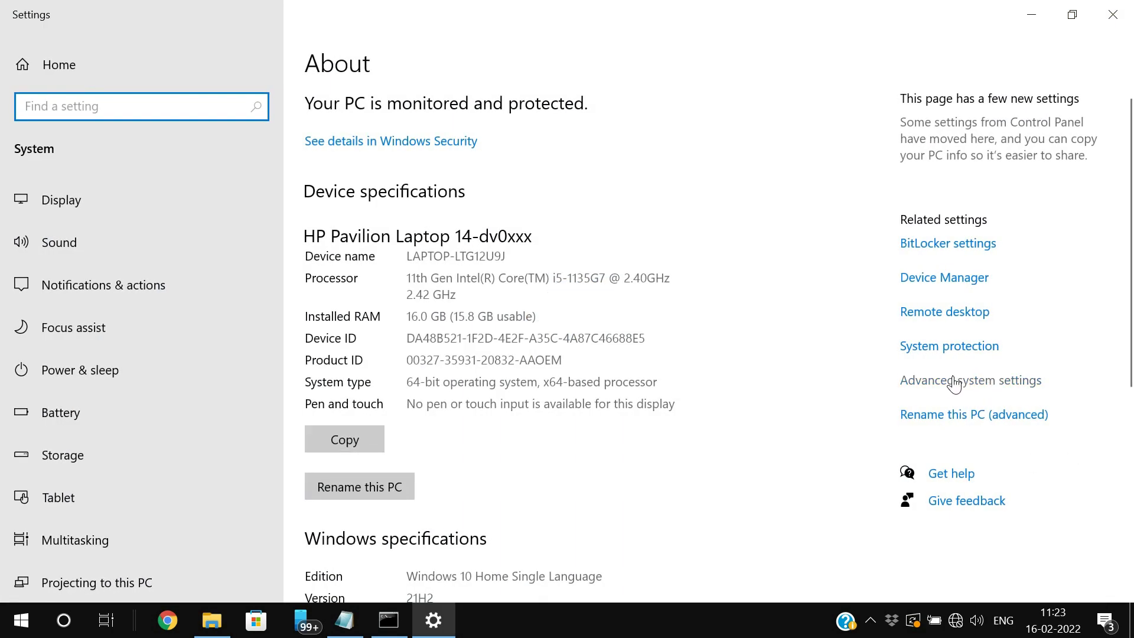
click(945, 381)
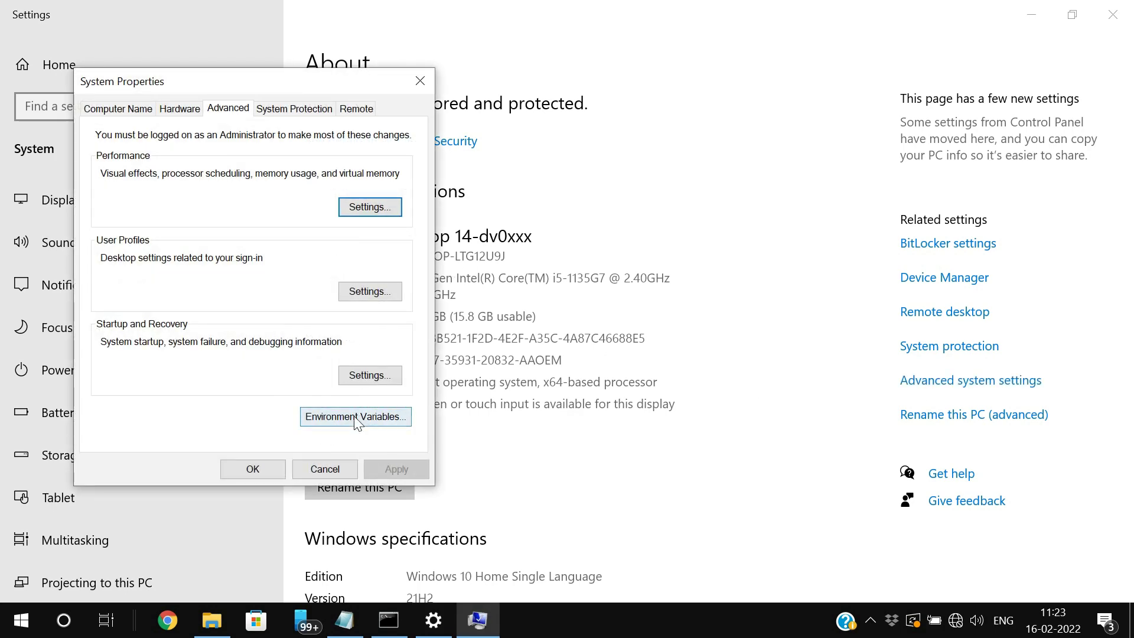
click(354, 419)
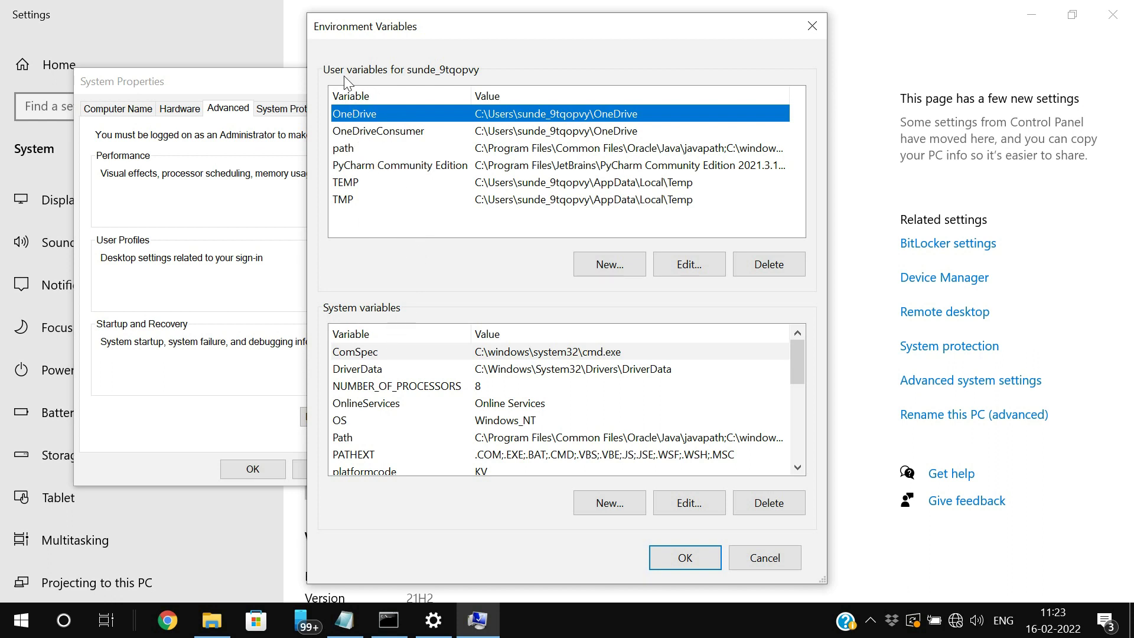
Edit the user 'path' variable and select its Python folder entry
click(352, 150)
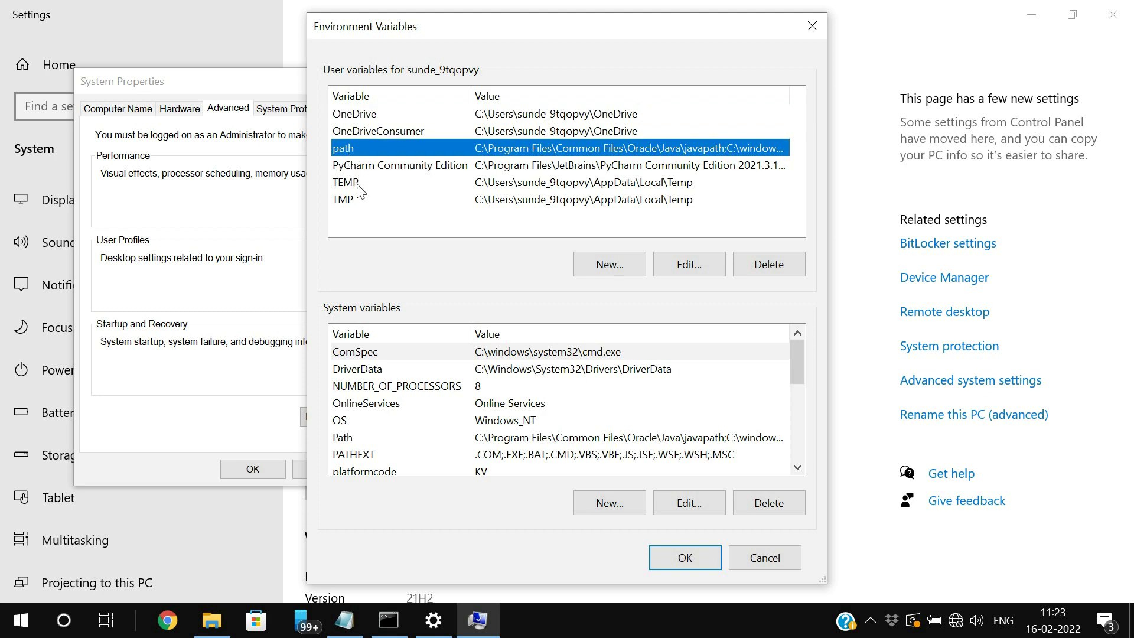
click(690, 268)
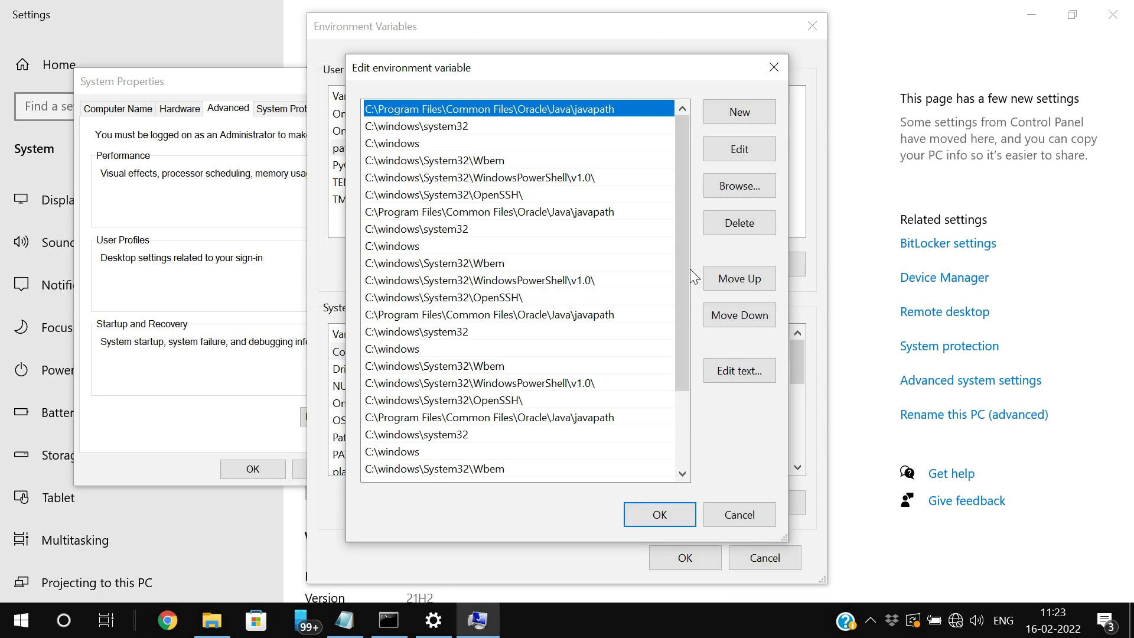
scroll(614, 289, down, 2)
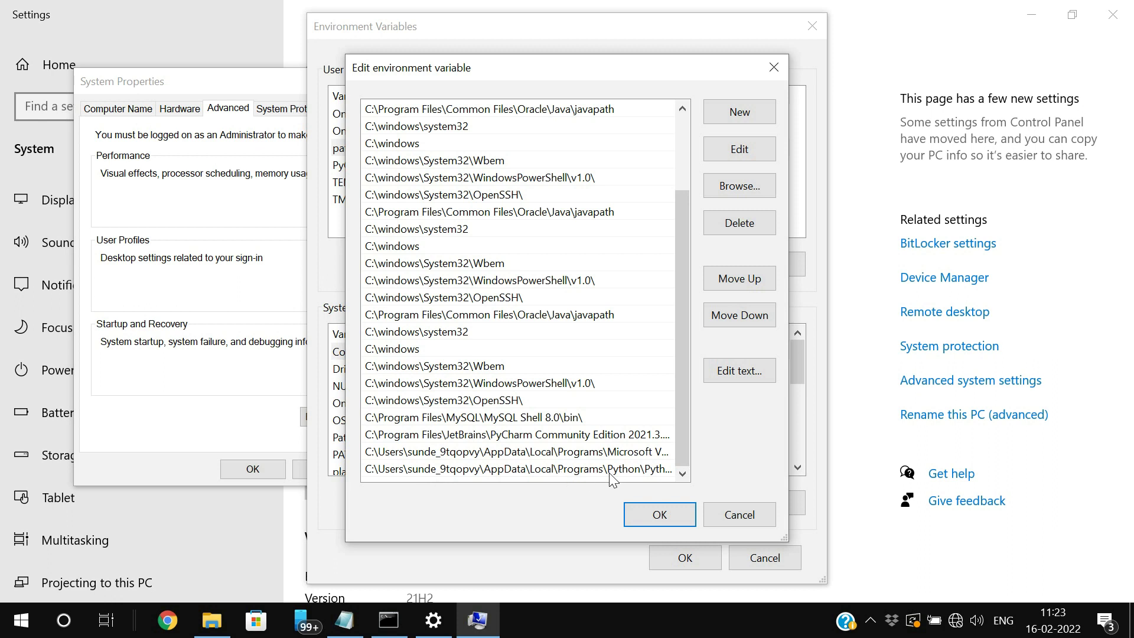
click(551, 467)
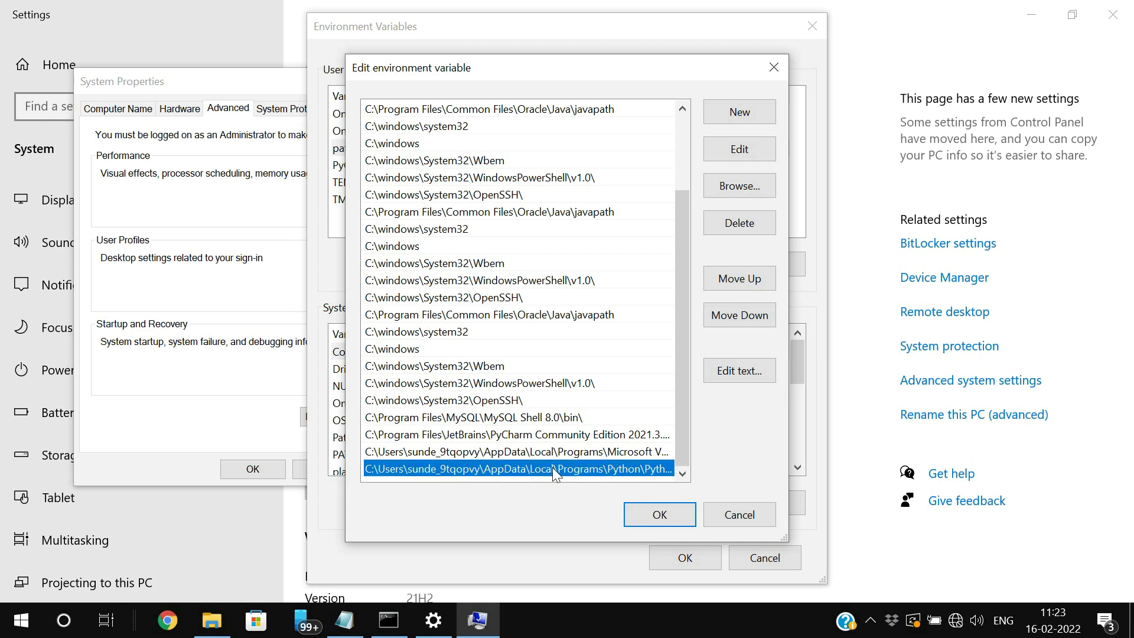
Browse from C: through Users, AppData\Local\Programs\Python into Python39
click(220, 630)
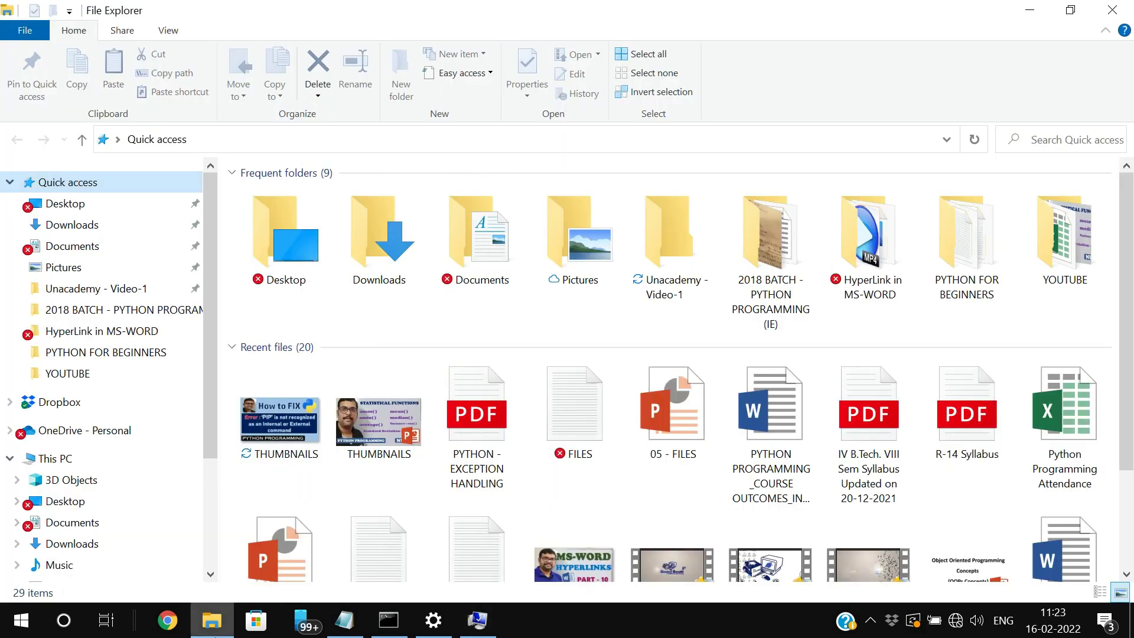
scroll(148, 505, down, 2)
click(102, 495)
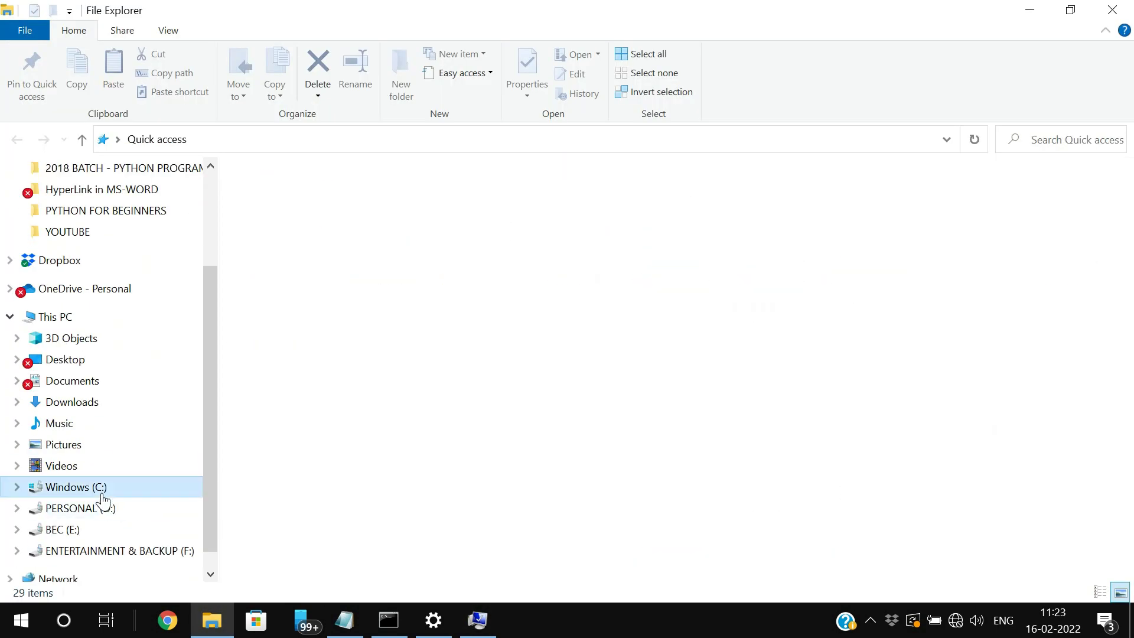
double_click(276, 464)
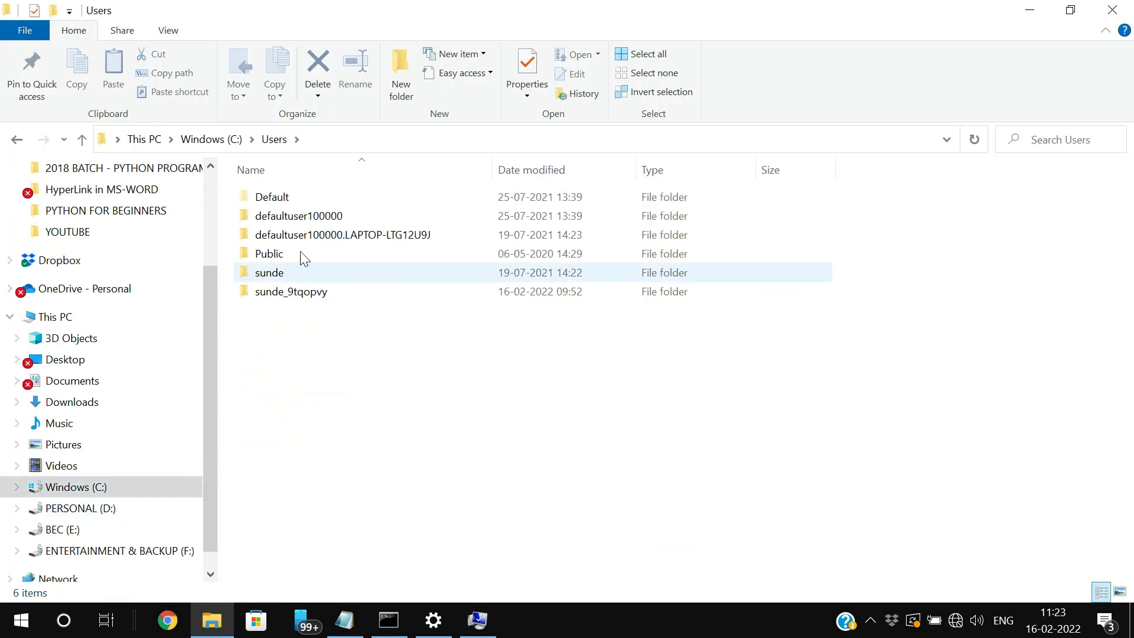
double_click(317, 291)
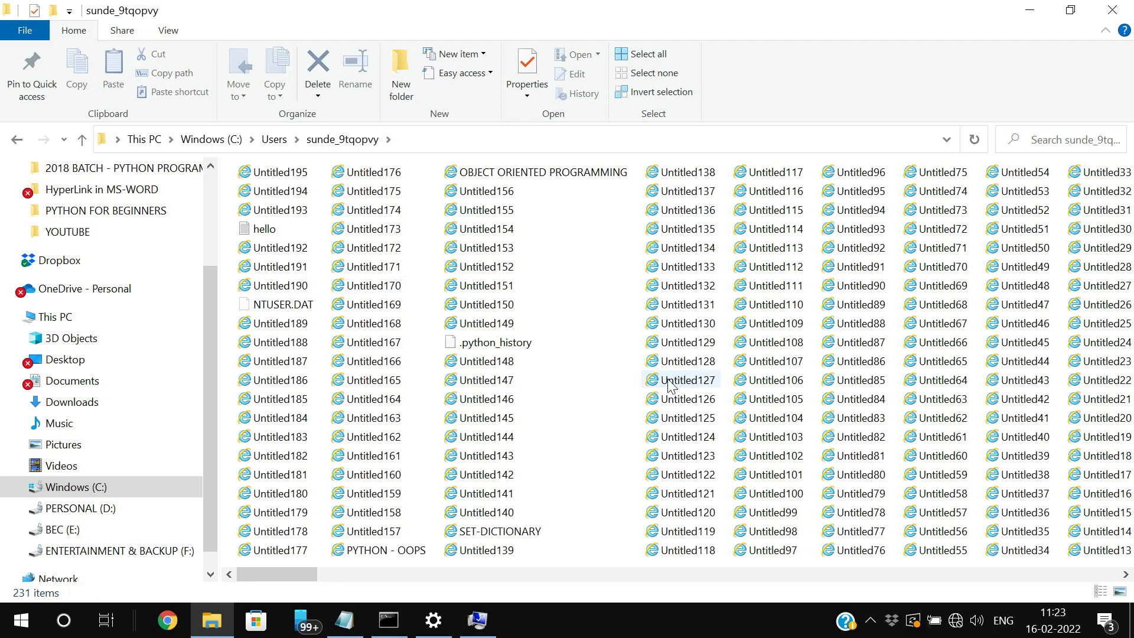
scroll(668, 385, right, 5)
double_click(625, 552)
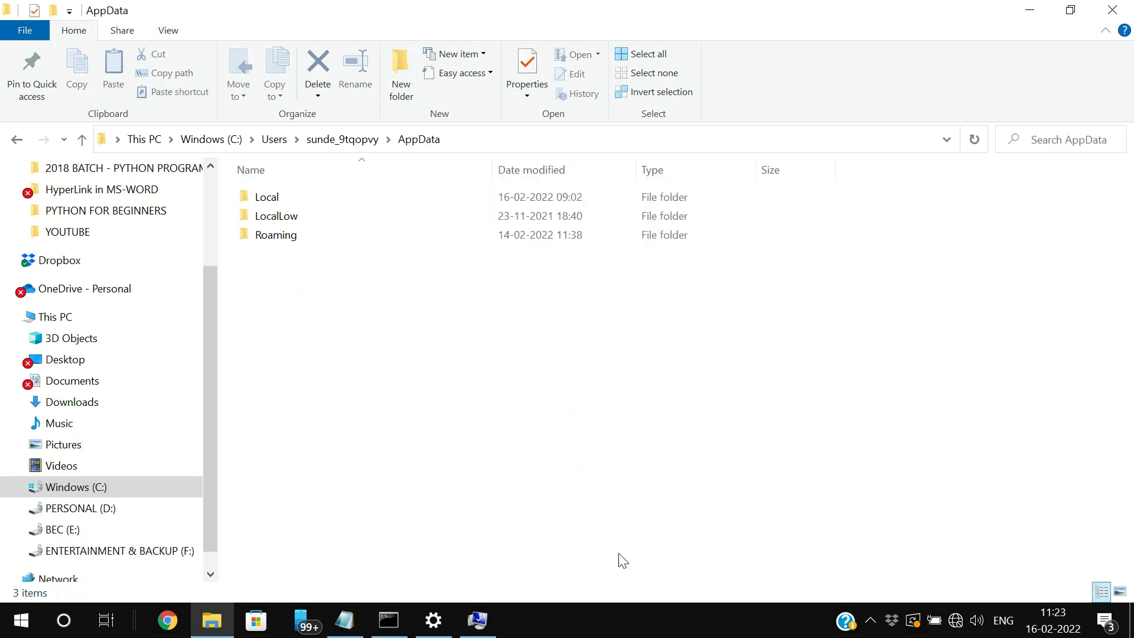
double_click(259, 202)
scroll(352, 468, down, 5)
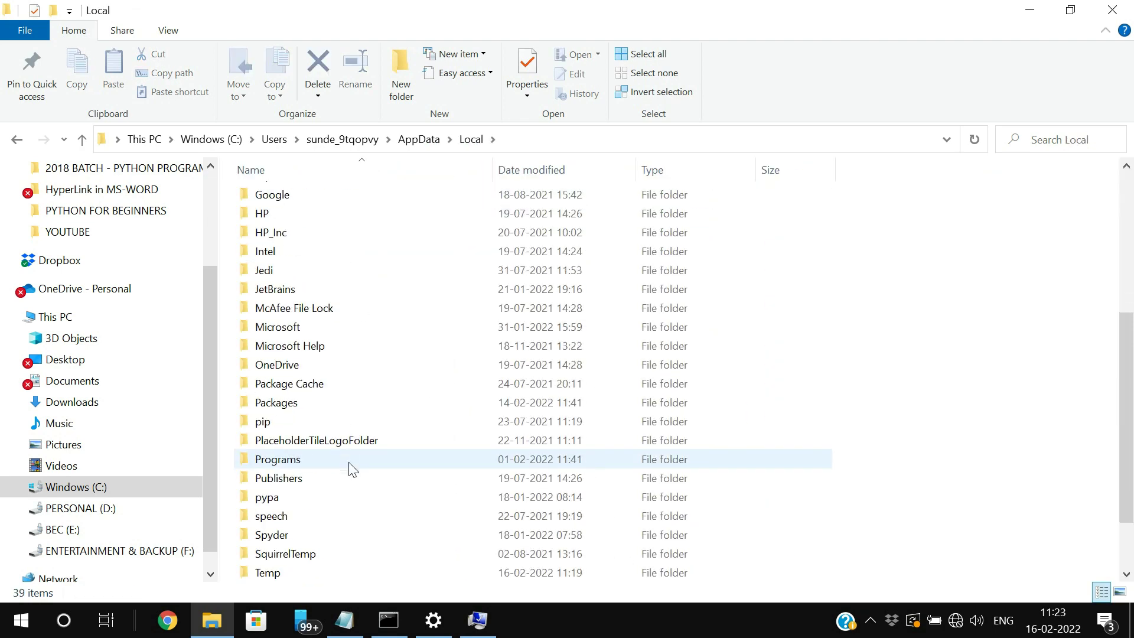
double_click(329, 463)
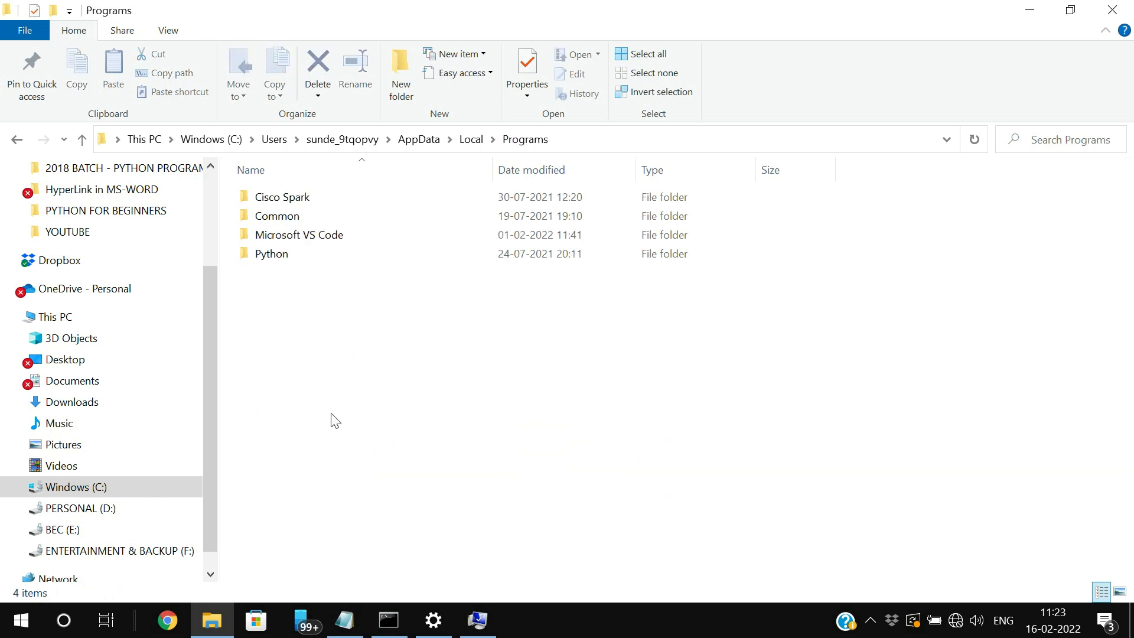
double_click(303, 246)
double_click(302, 204)
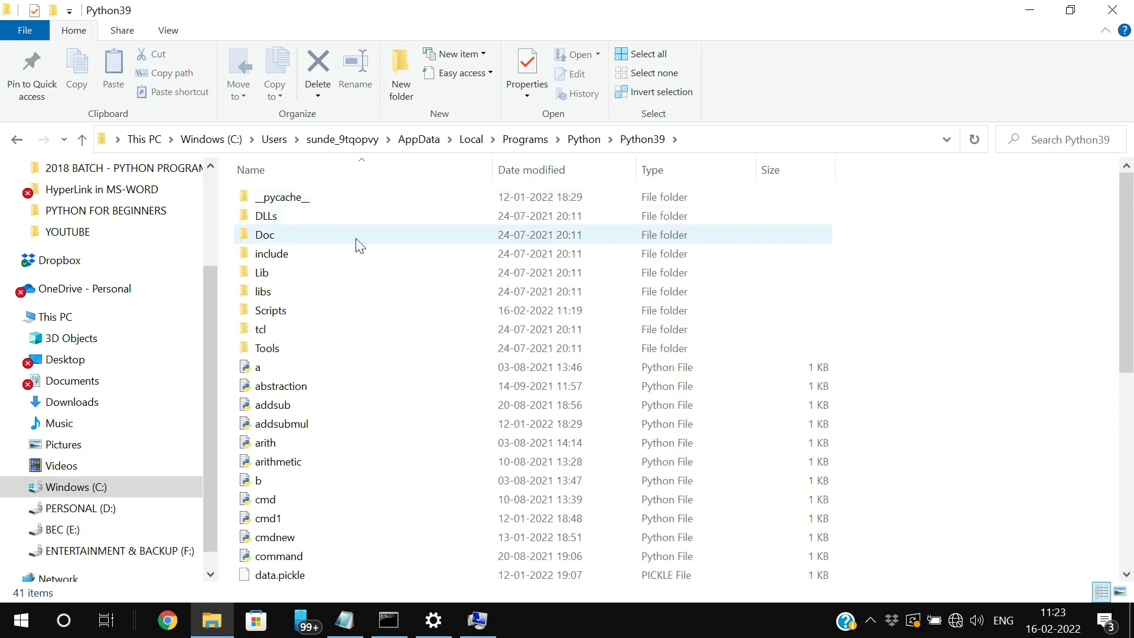
Check the pip error in Command Prompt, highlighting 'pip', then return to Python39
key(alt+Tab)
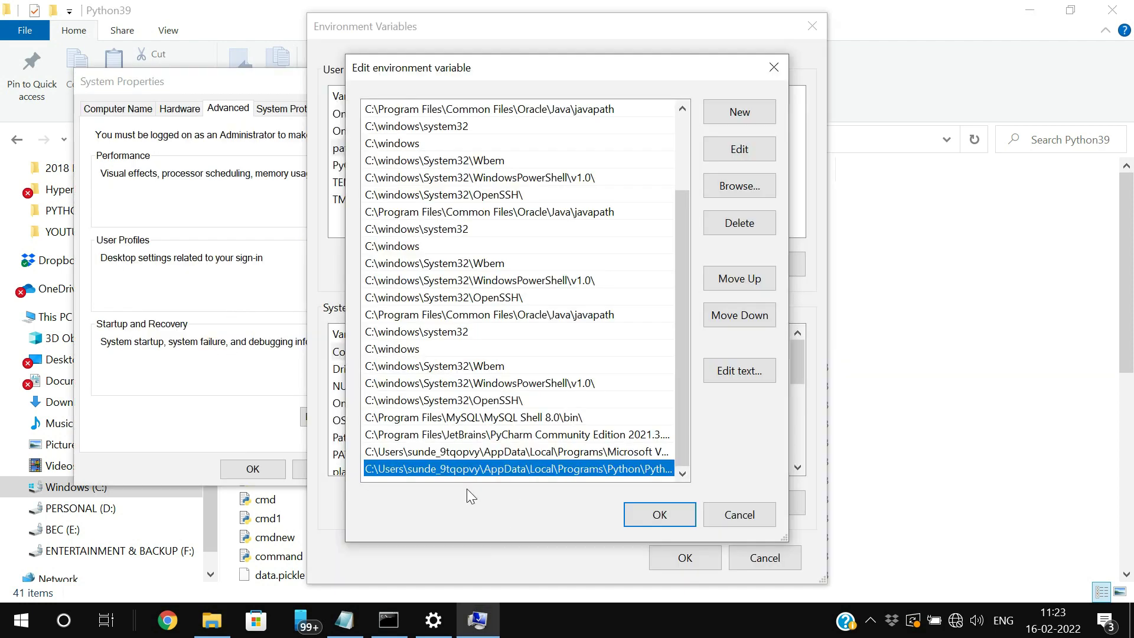
key(alt+Tab)
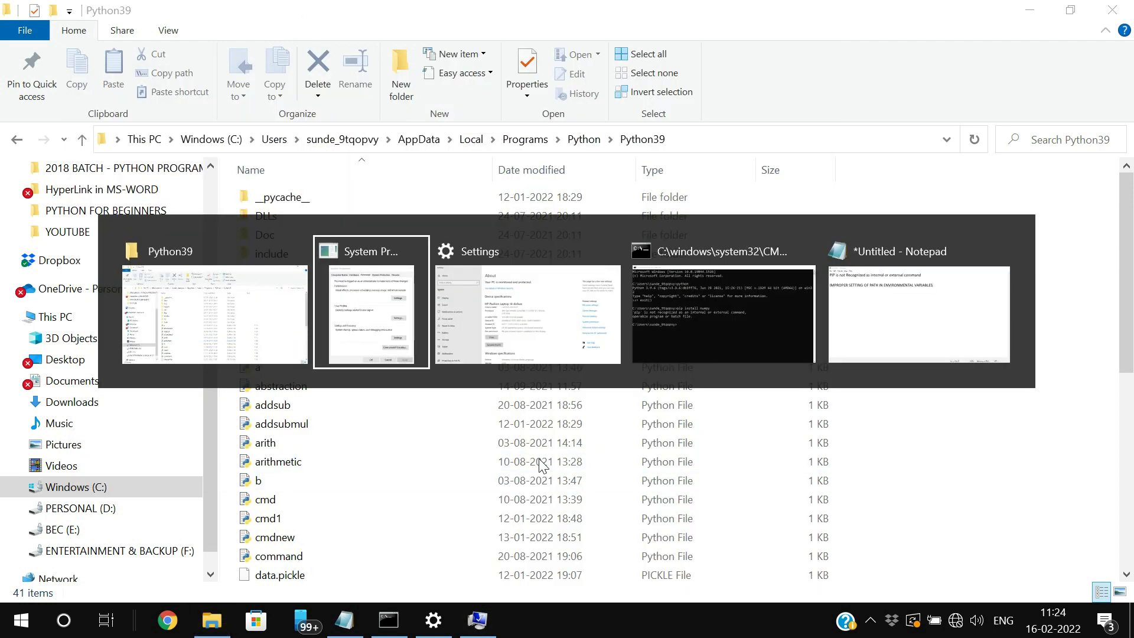
key(alt+Tab)
key(alt+Tab)
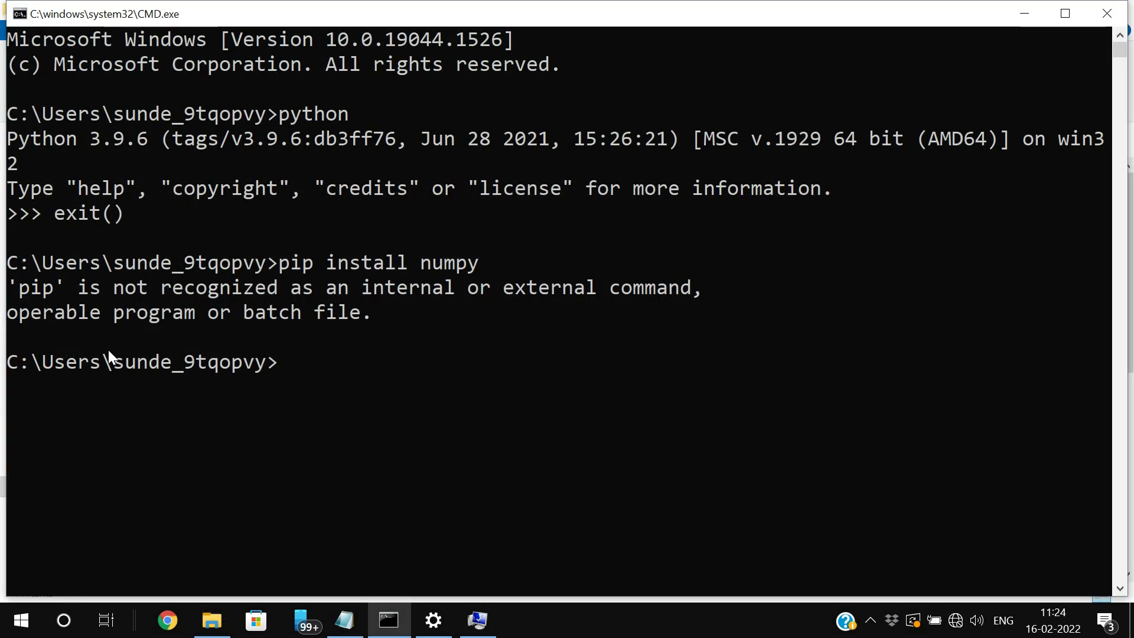
drag(8, 288, 78, 289)
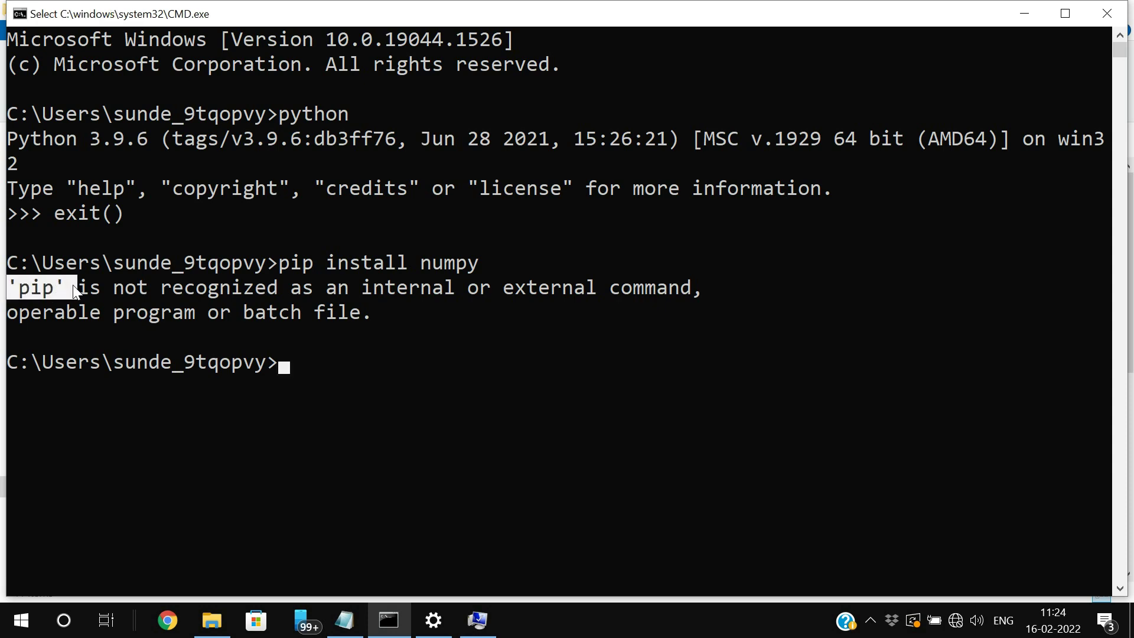
key(alt+Tab)
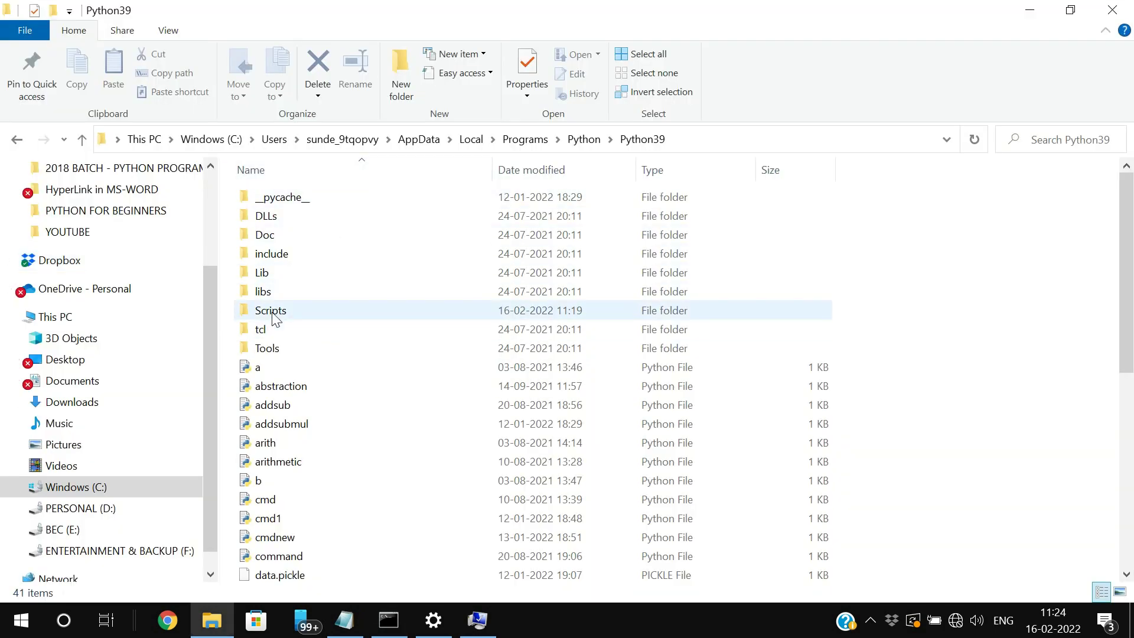
Open the Scripts folder and copy its full path from the address bar
double_click(271, 312)
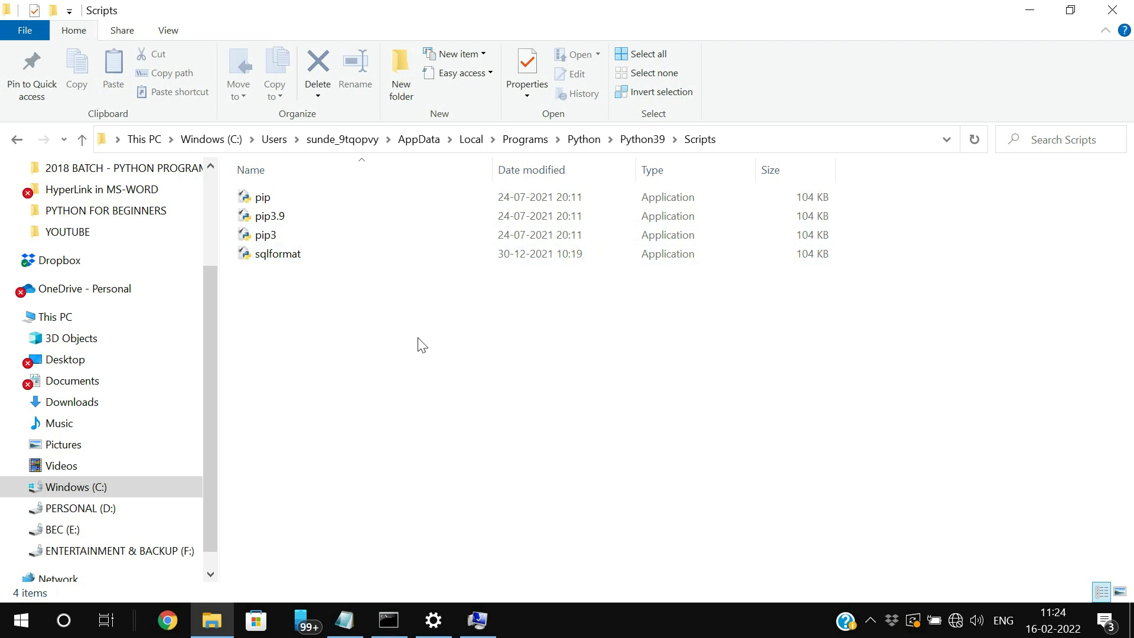
click(791, 141)
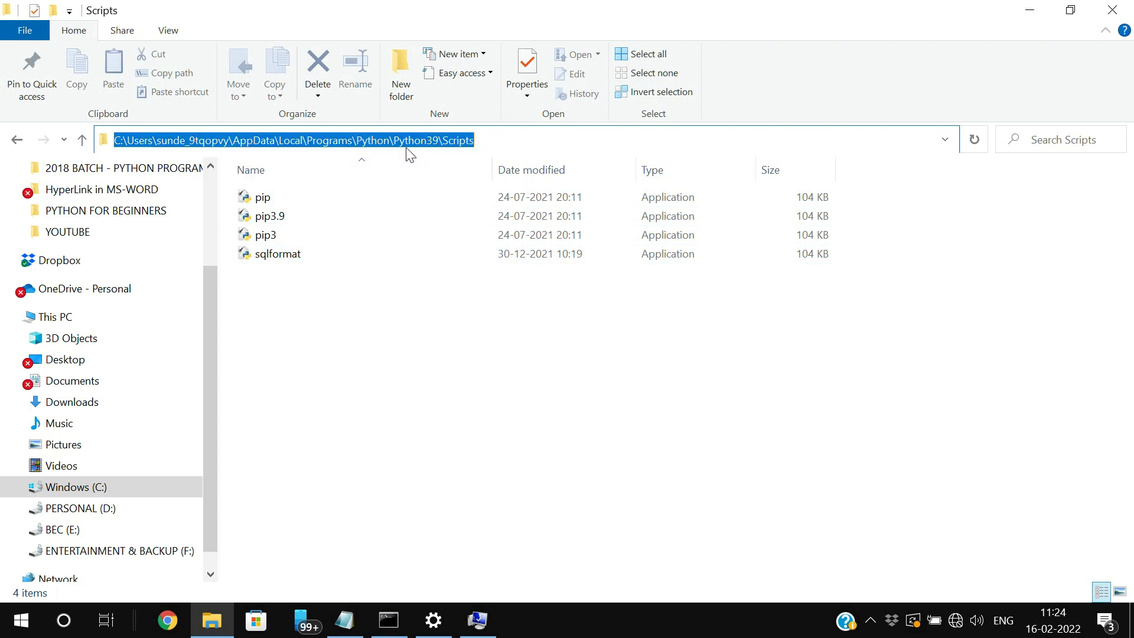
key(alt+Tab)
key(Tab)
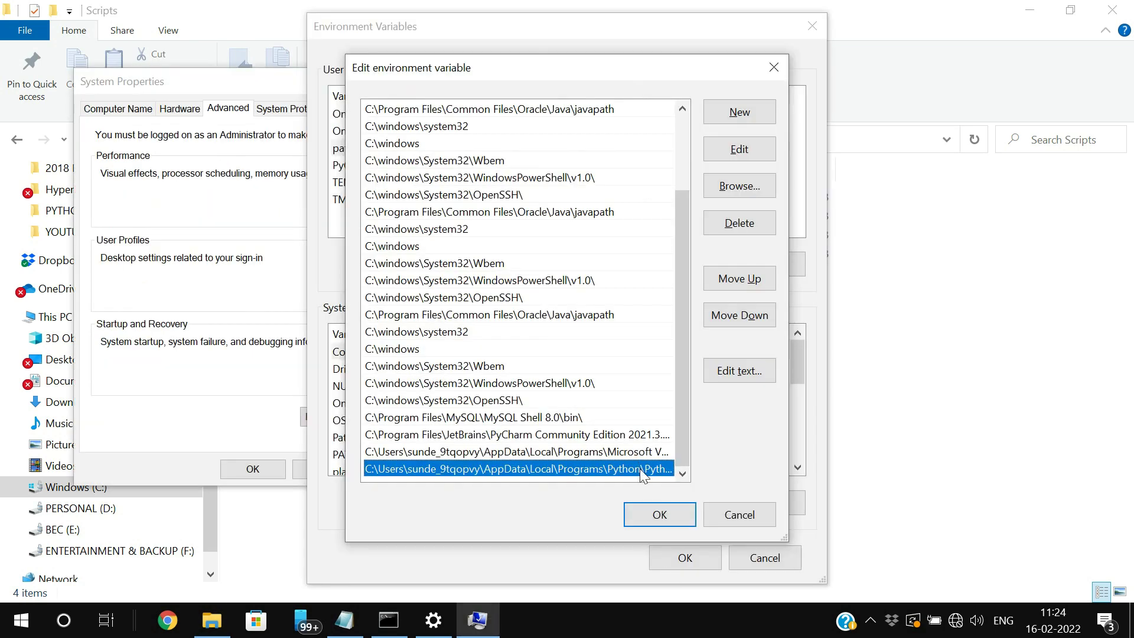
Replace the user Path's Python entry with the pasted Python39\Scripts path and confirm
double_click(642, 471)
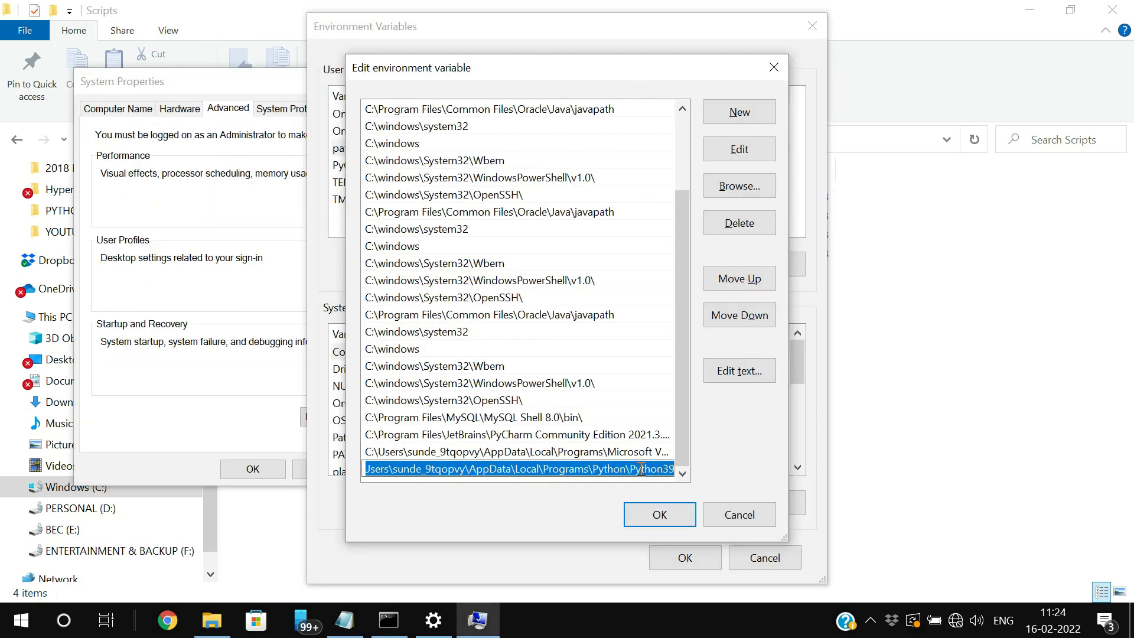
click(596, 471)
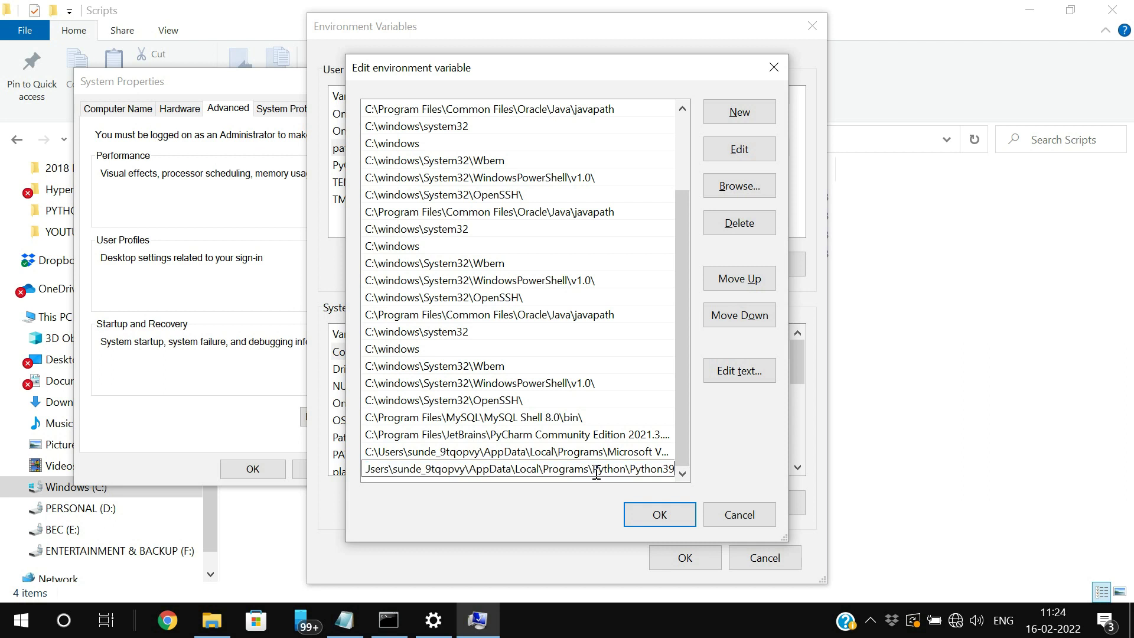
text(\)
key(BackSpace)
key(ctrl+a)
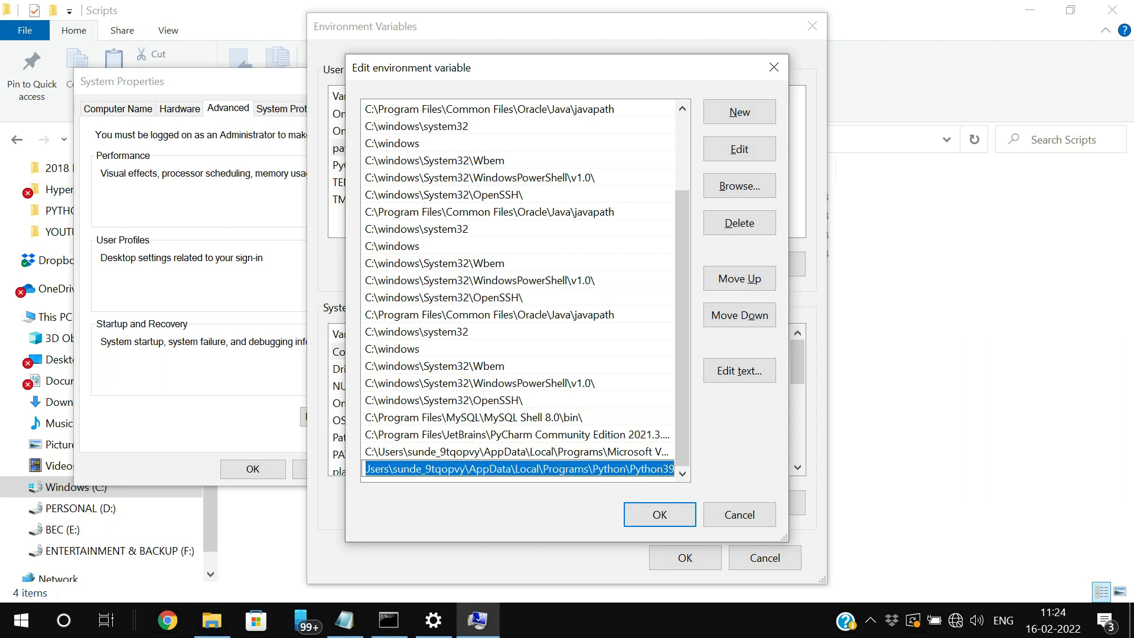
key(ctrl+v)
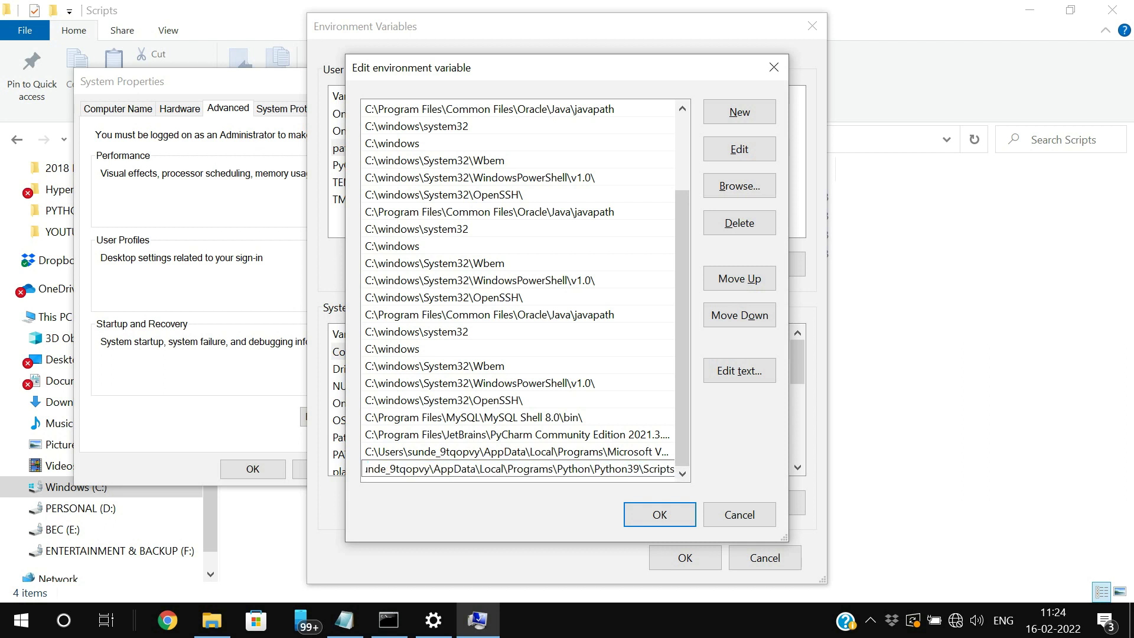
click(601, 476)
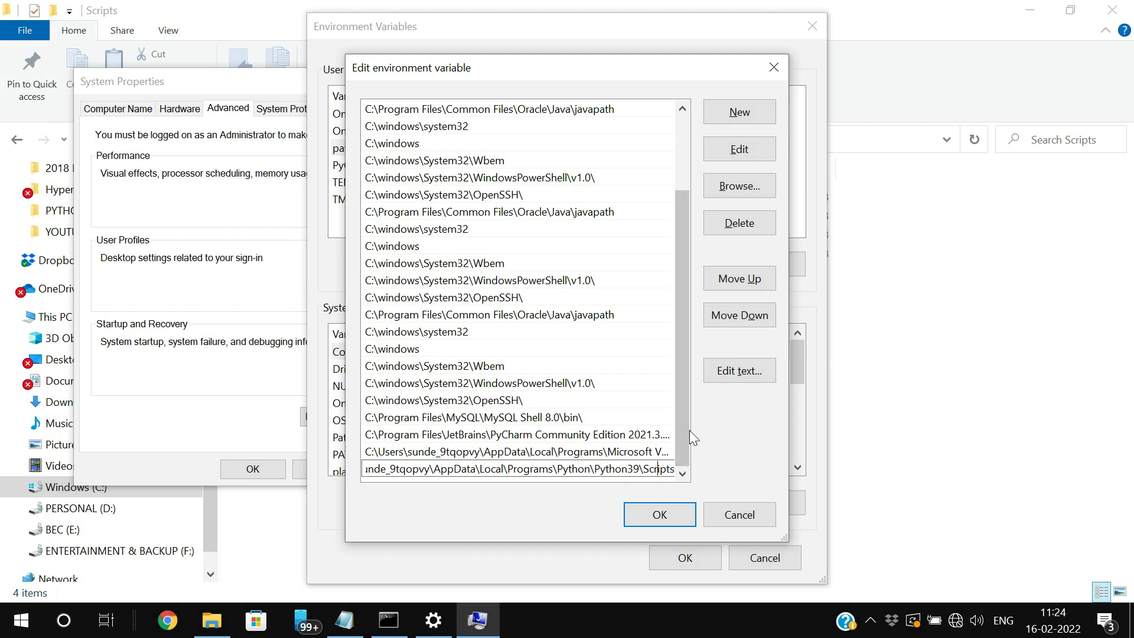
click(661, 513)
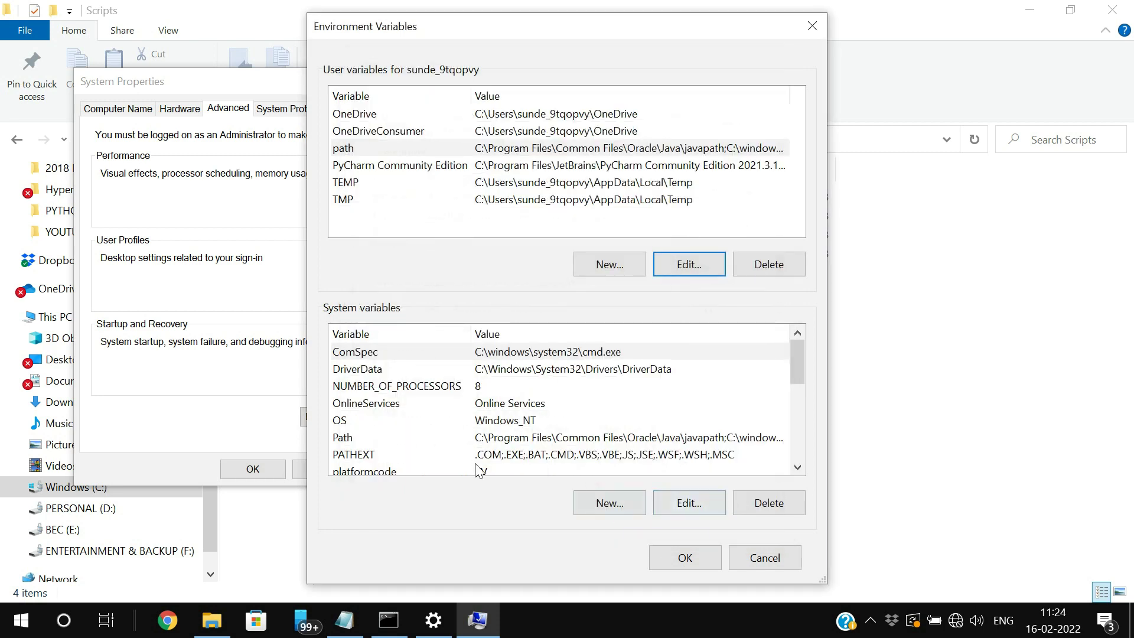
Append 'Scripts' to the system Path's Python entry and save with OK
click(352, 443)
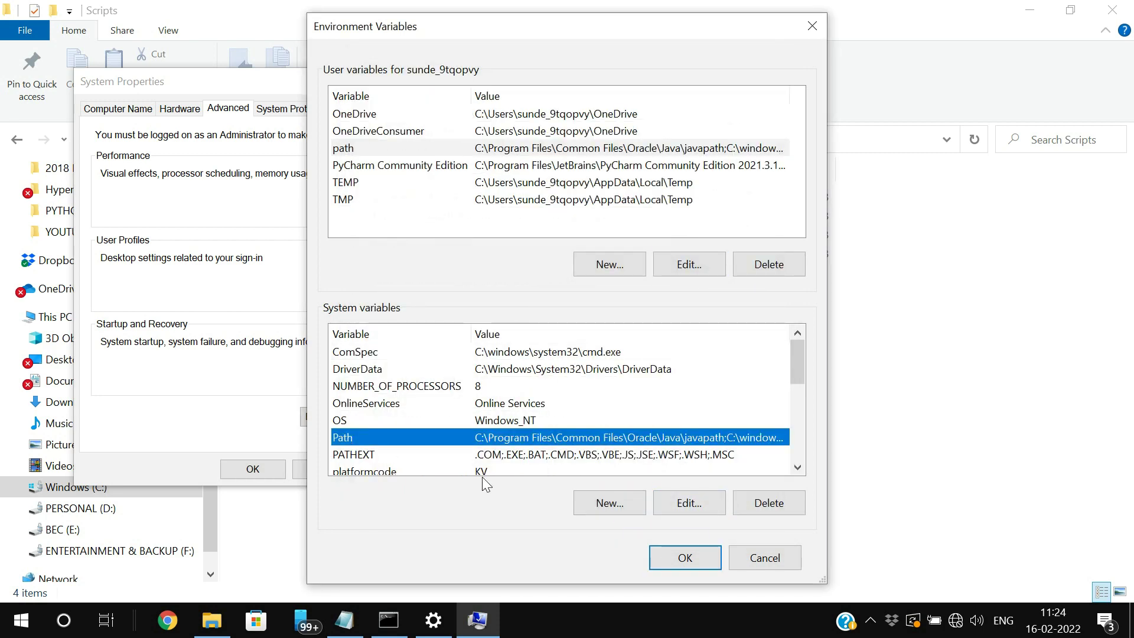
click(689, 503)
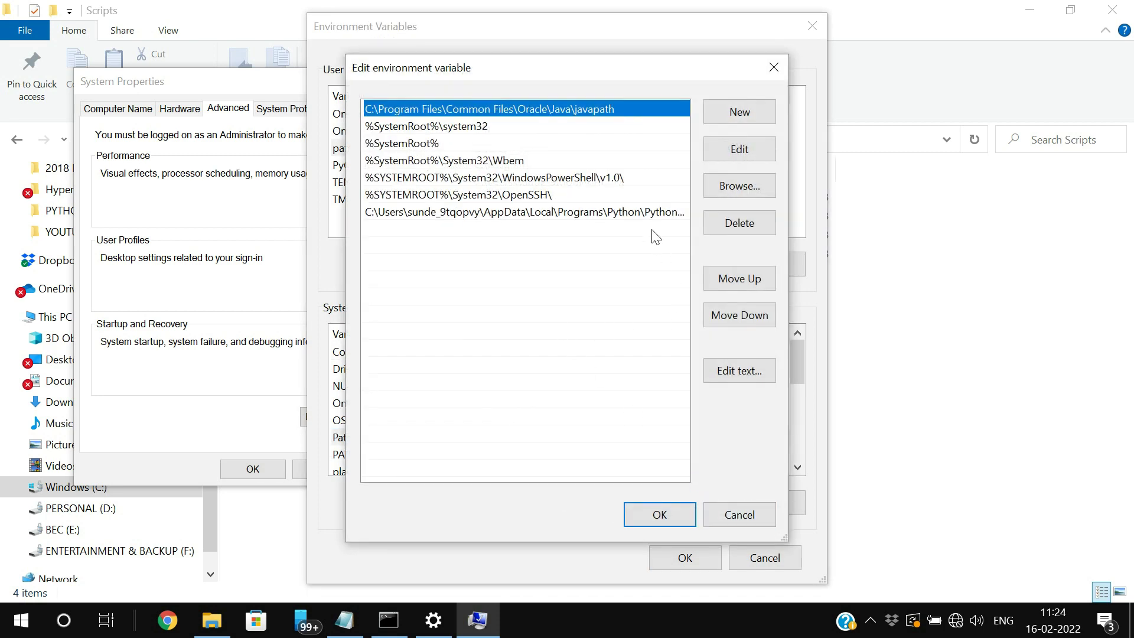
double_click(531, 213)
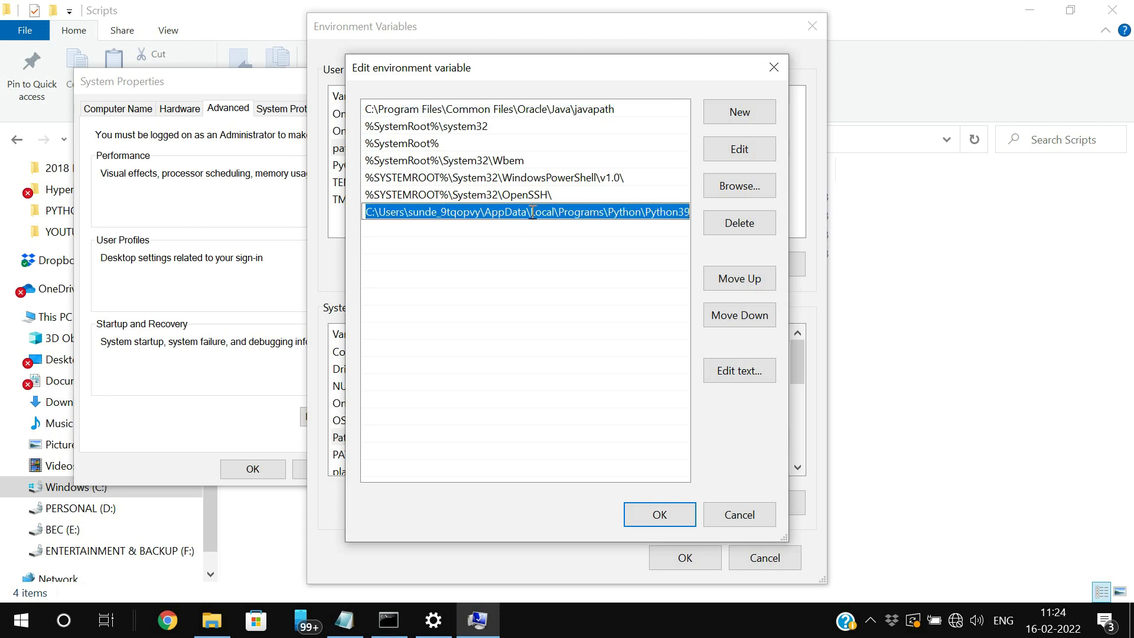
click(688, 213)
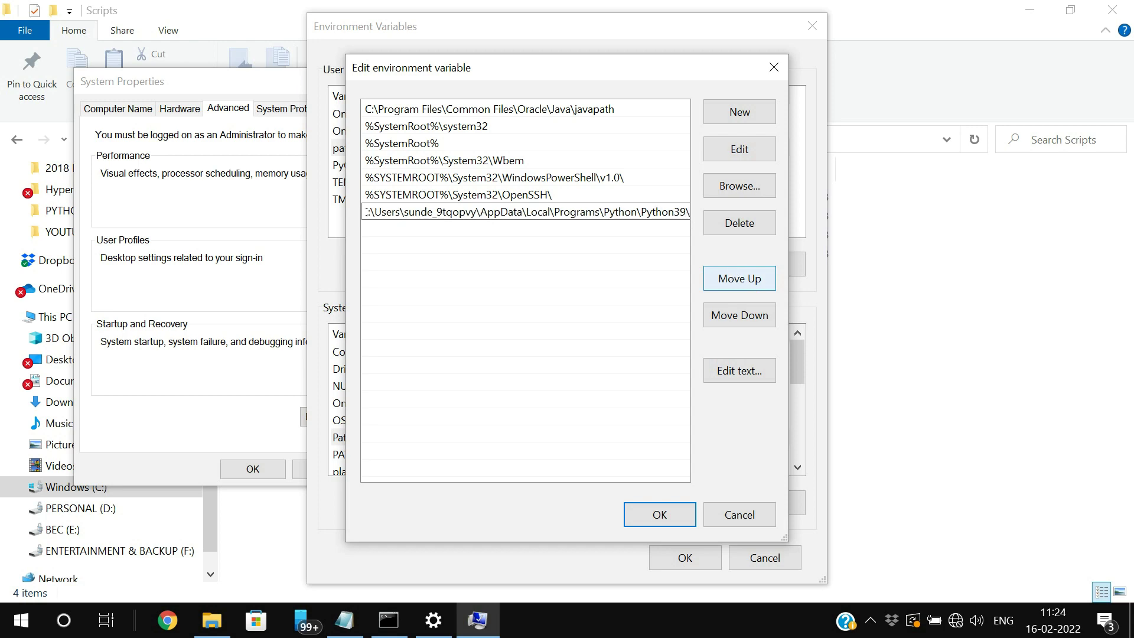
text(Scripts)
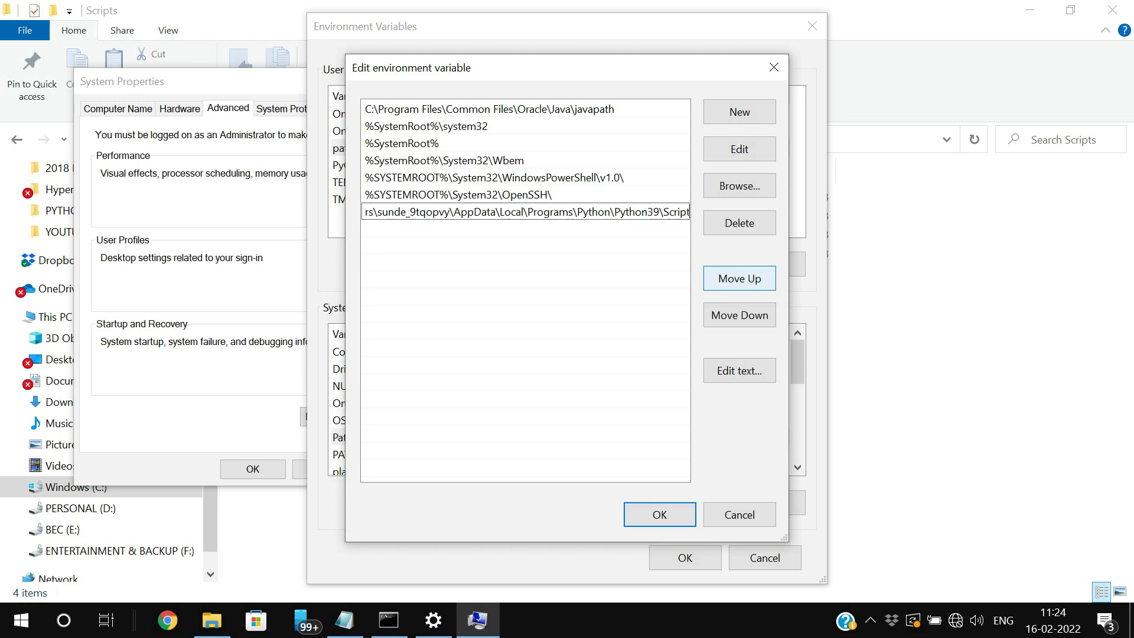
click(660, 514)
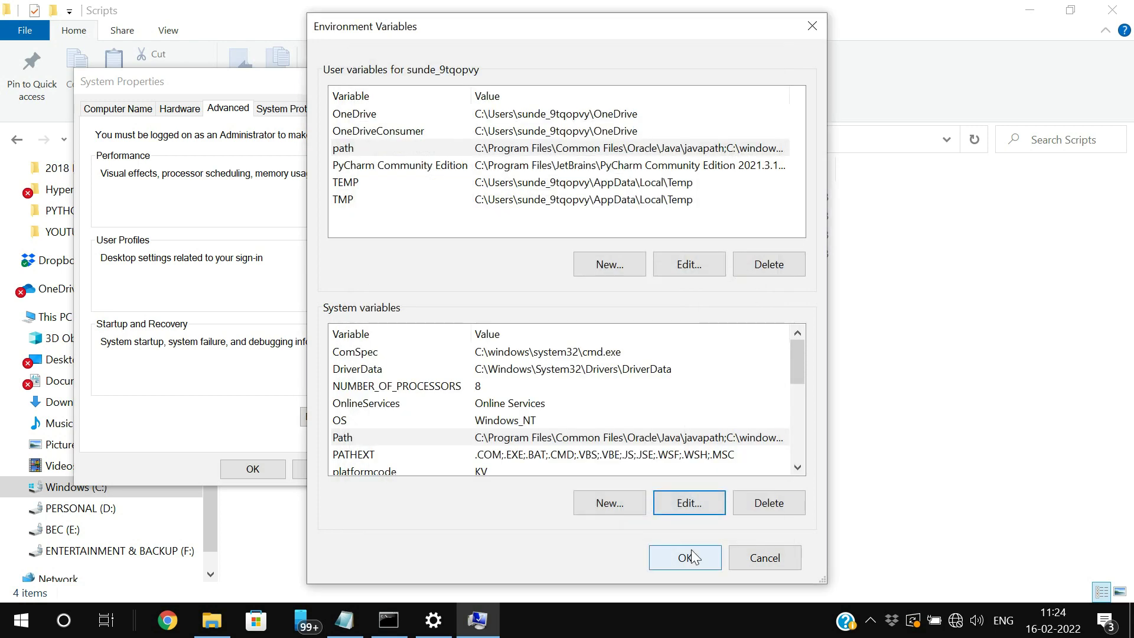
click(690, 549)
Close System Properties, exit the old console, and minimize File Explorer and Settings
click(237, 474)
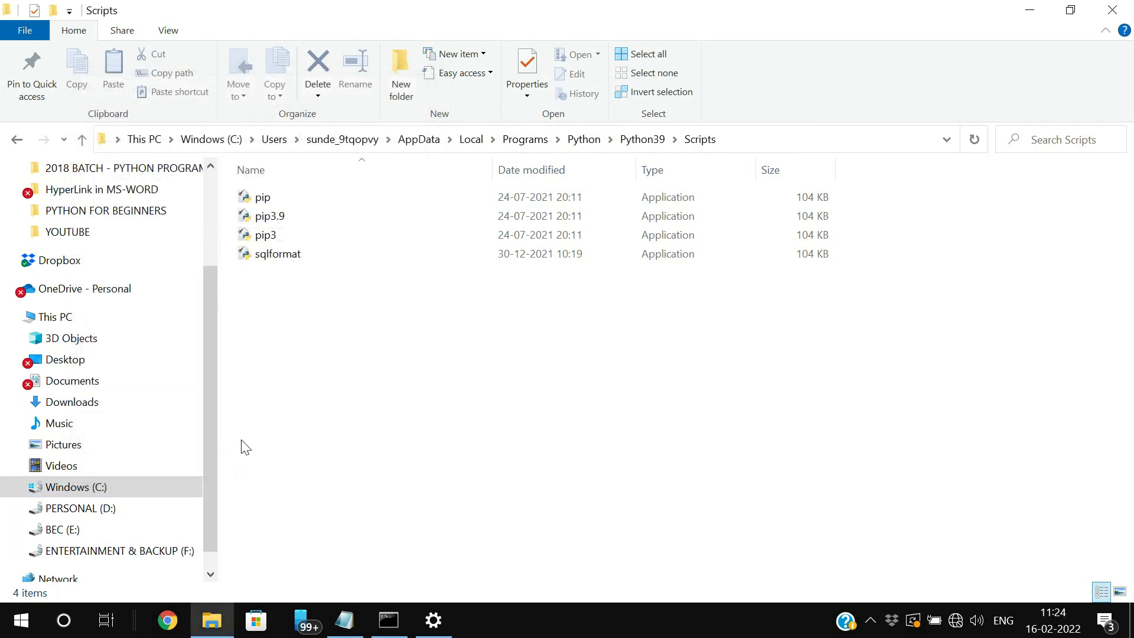
click(388, 620)
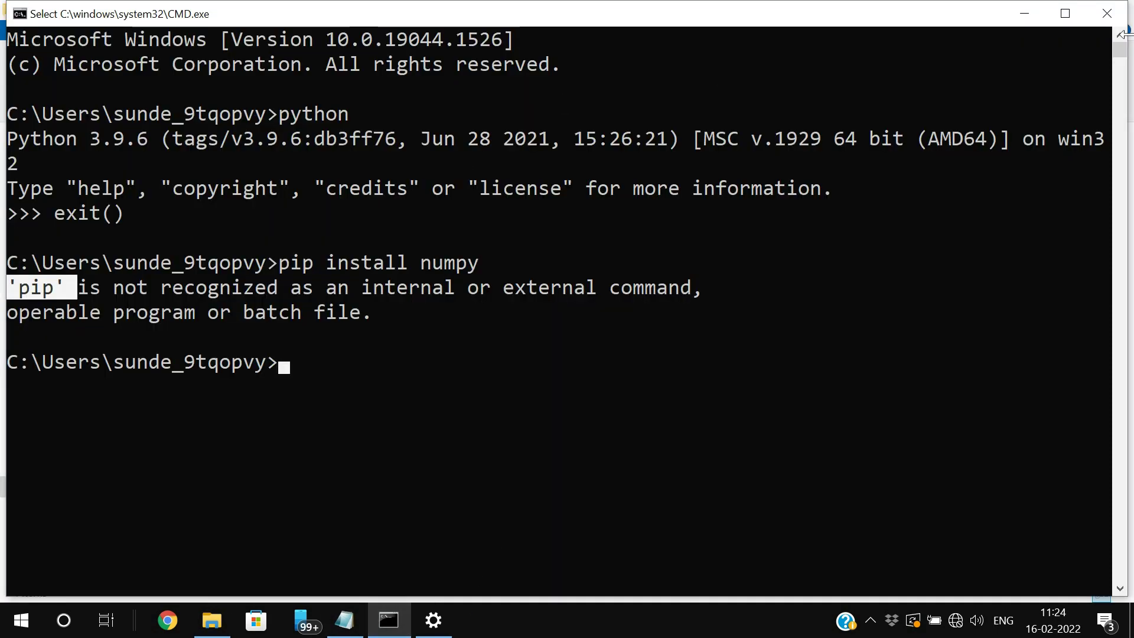
text(exit)
key(Return)
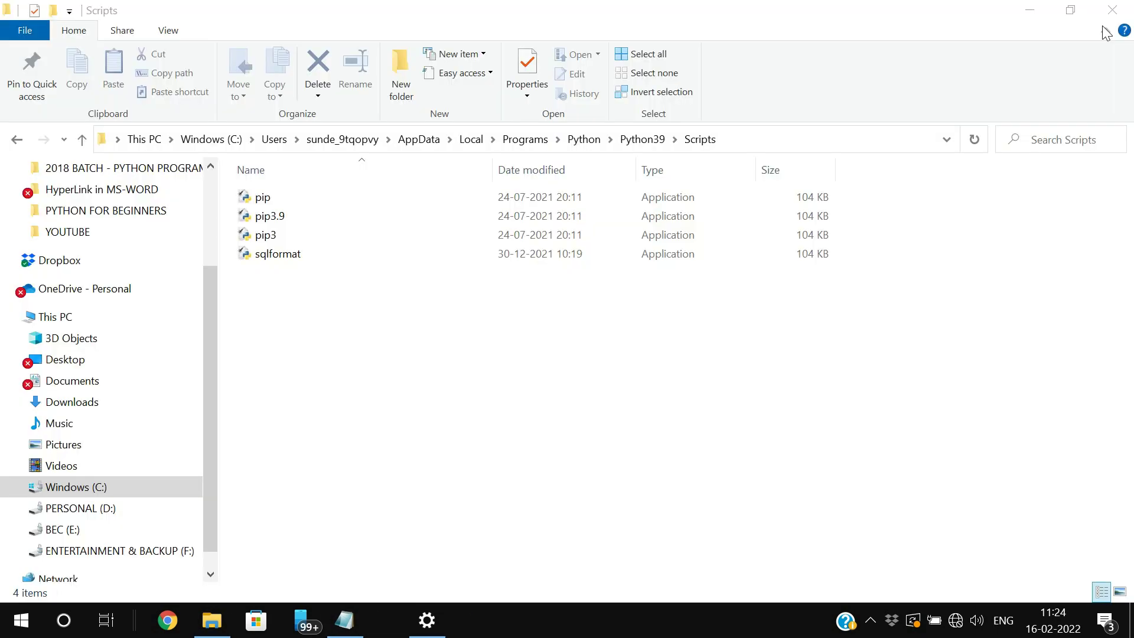
click(1034, 16)
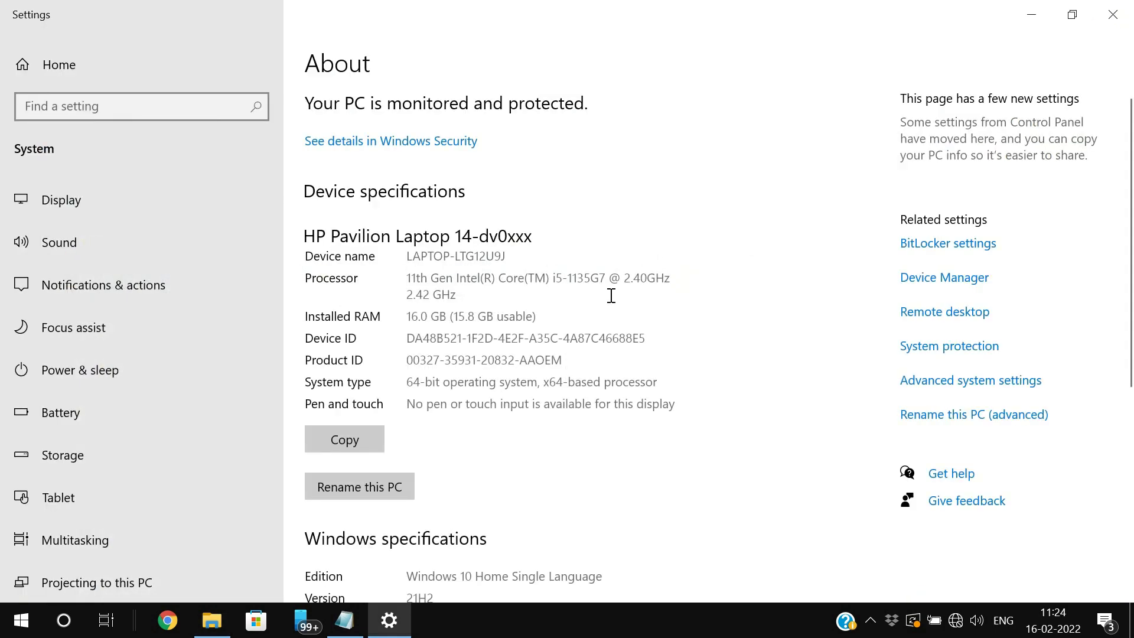
click(1034, 16)
In a fresh cmd console, run 'pip install numpy' and highlight 'Successfully installed numpy-1.22.2'
key(super+r)
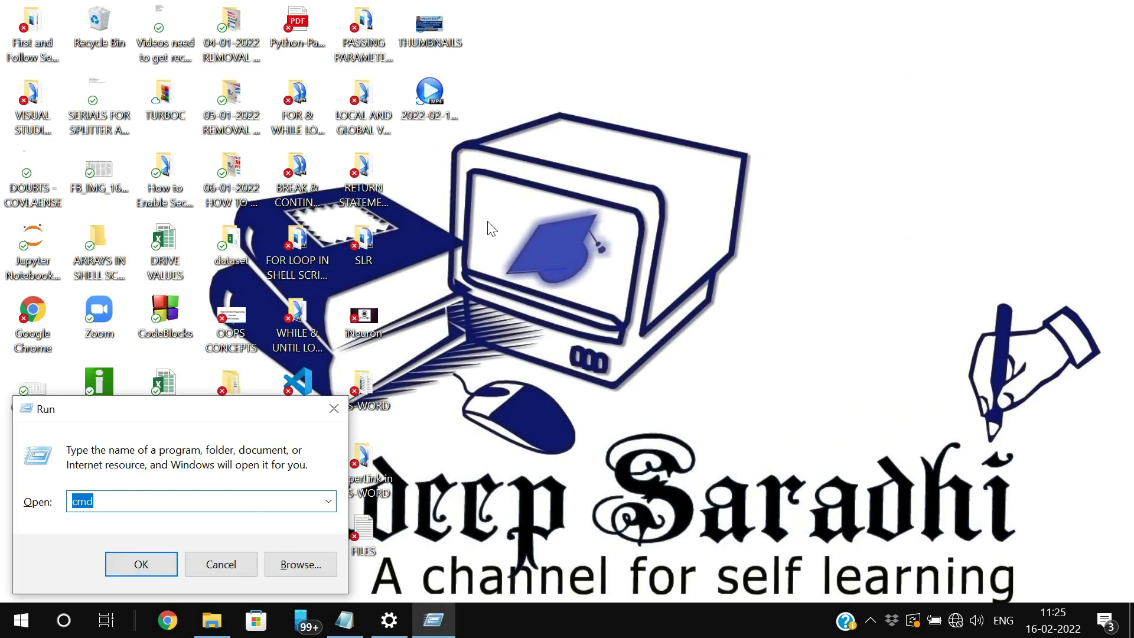
key(Return)
text(pip install)
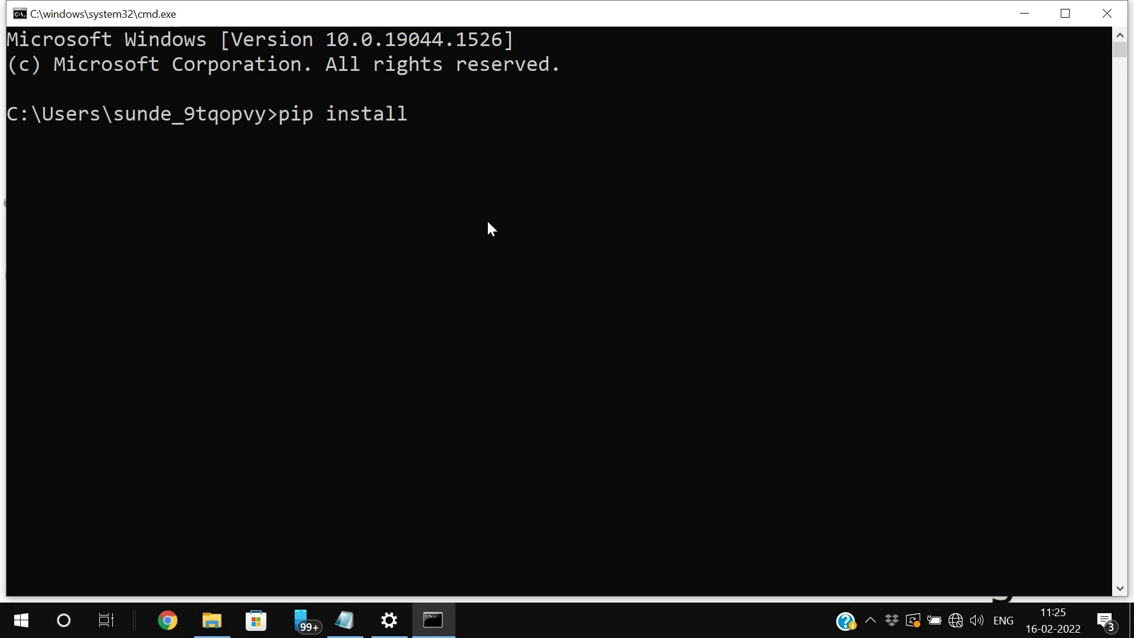
text( numpy)
key(Return)
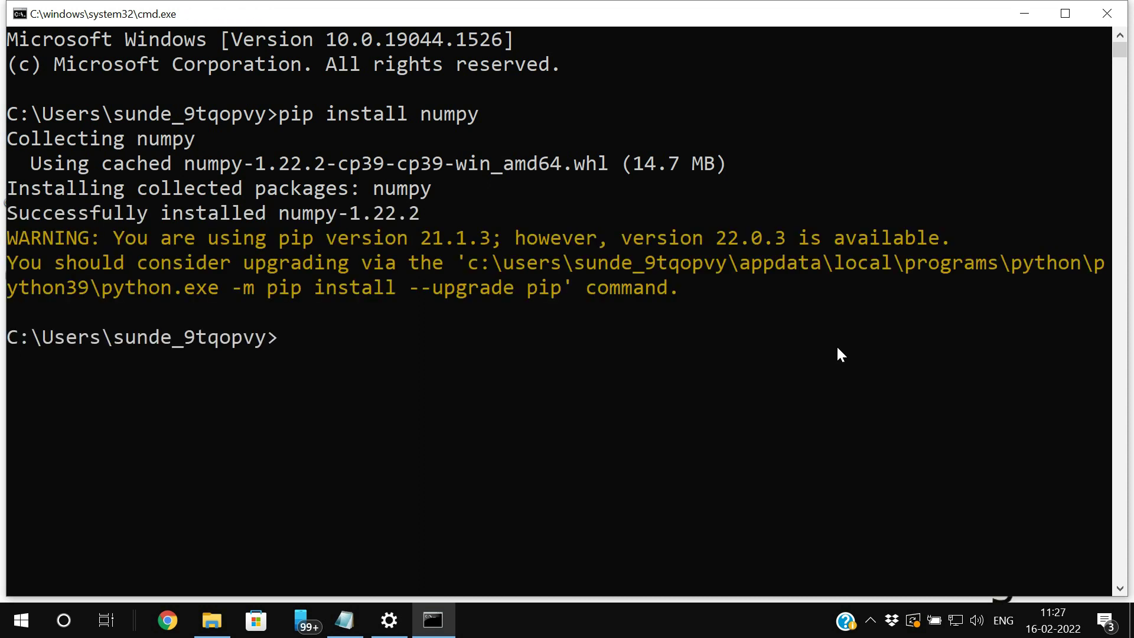
click(74, 317)
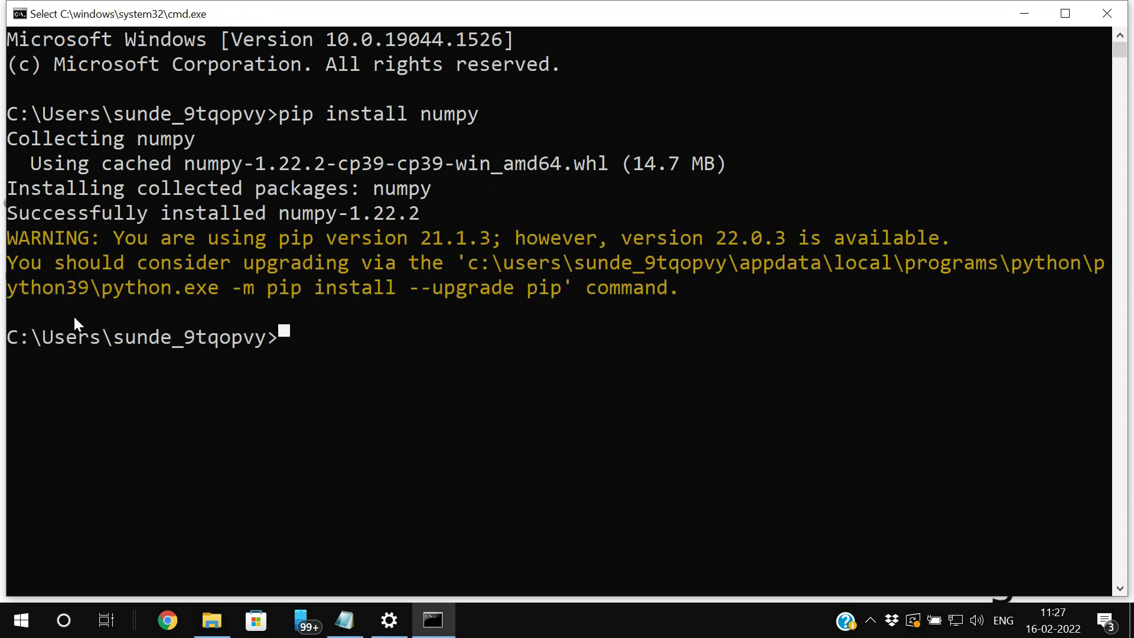
click(14, 216)
drag(14, 216, 418, 215)
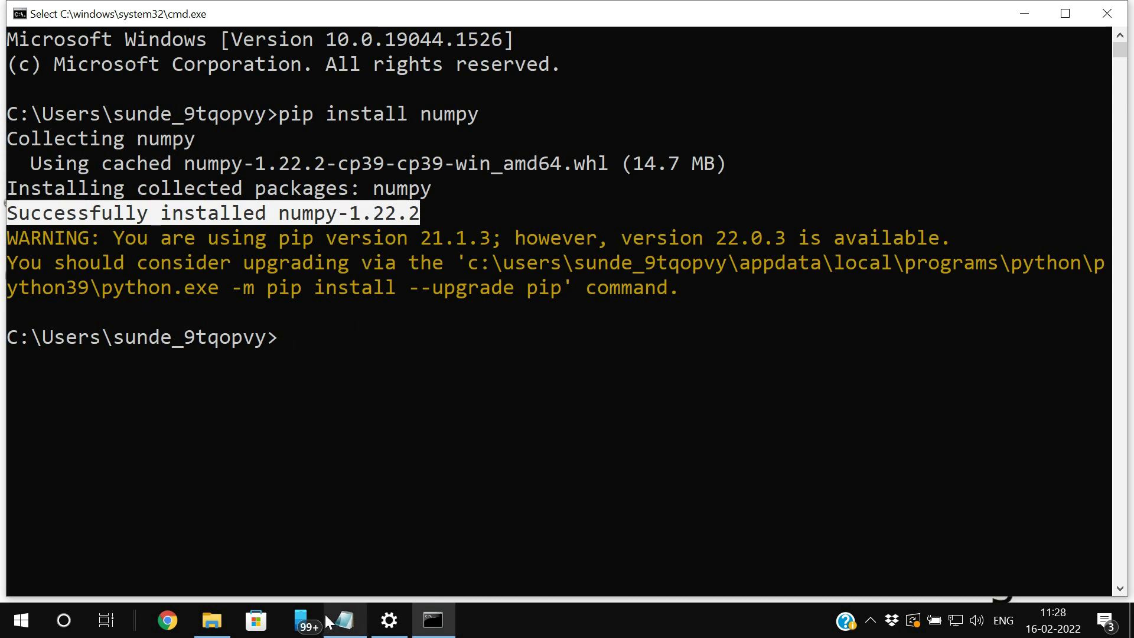
Switch to File Explorer to see f2py now listed in the Scripts folder
click(213, 619)
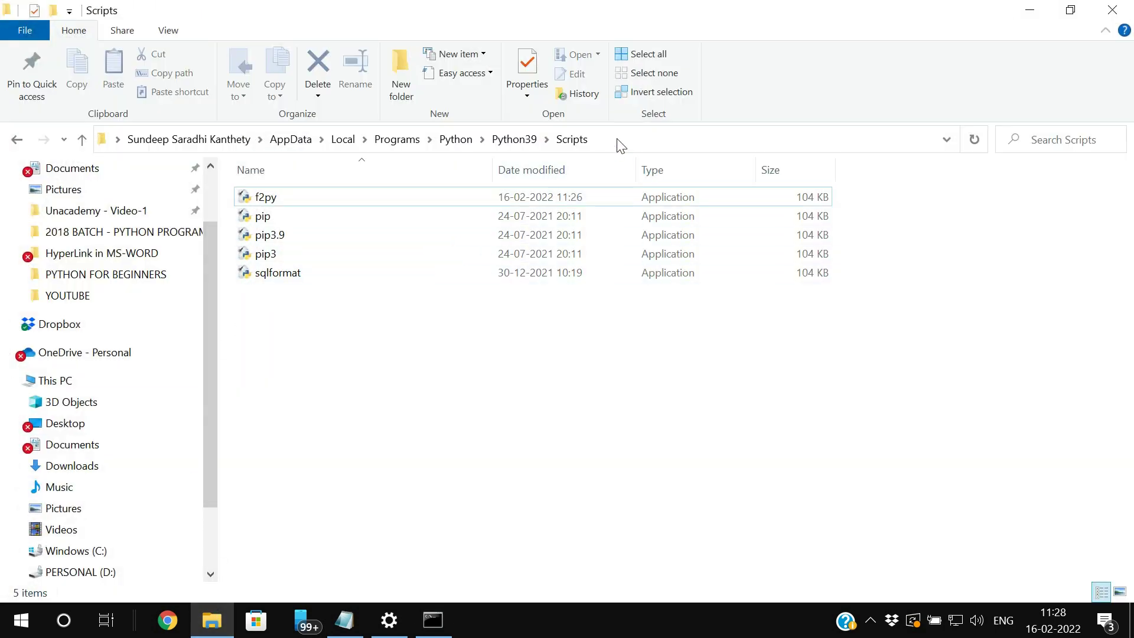